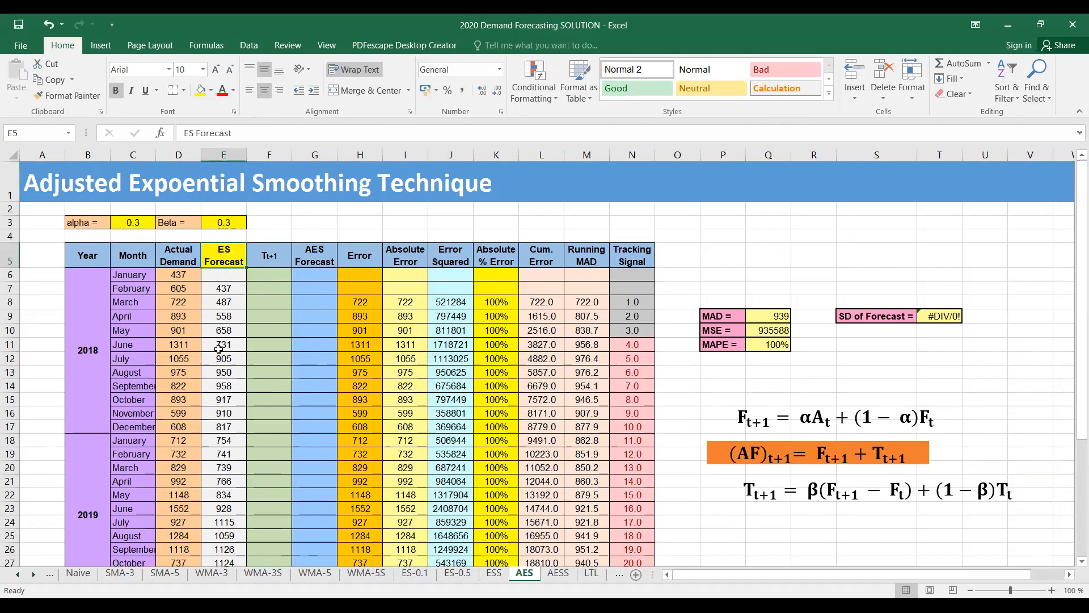
Fill the Tt+1 column header yellow and the Tt+1 trend equation box orange
{"action": "scroll", "coordinate": [232, 357], "scroll_direction": "down", "scroll_amount": 2}
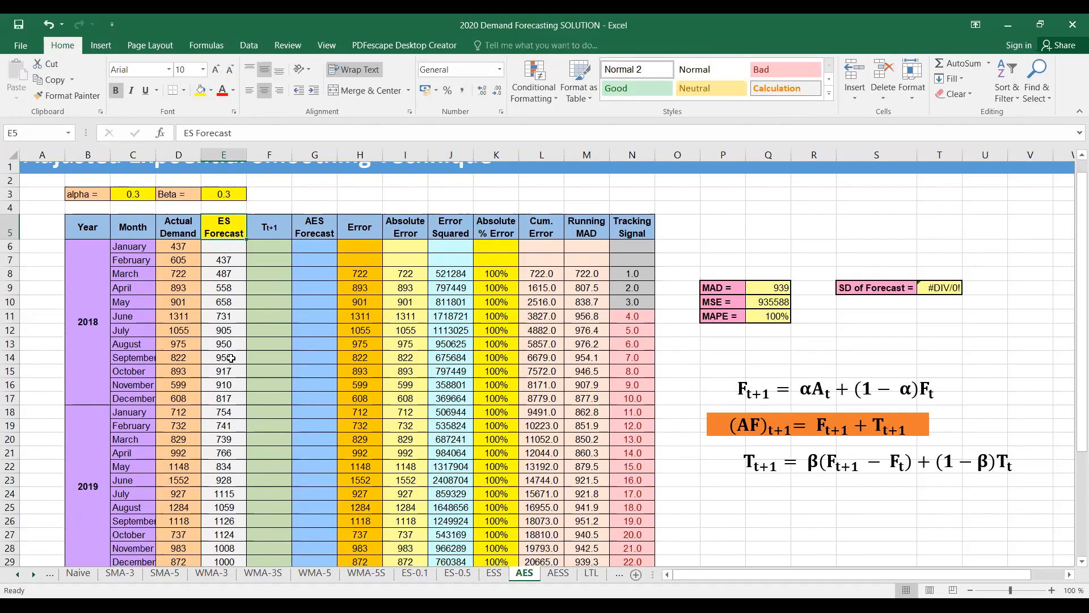
{"action": "scroll", "coordinate": [238, 409], "scroll_direction": "up", "scroll_amount": 2}
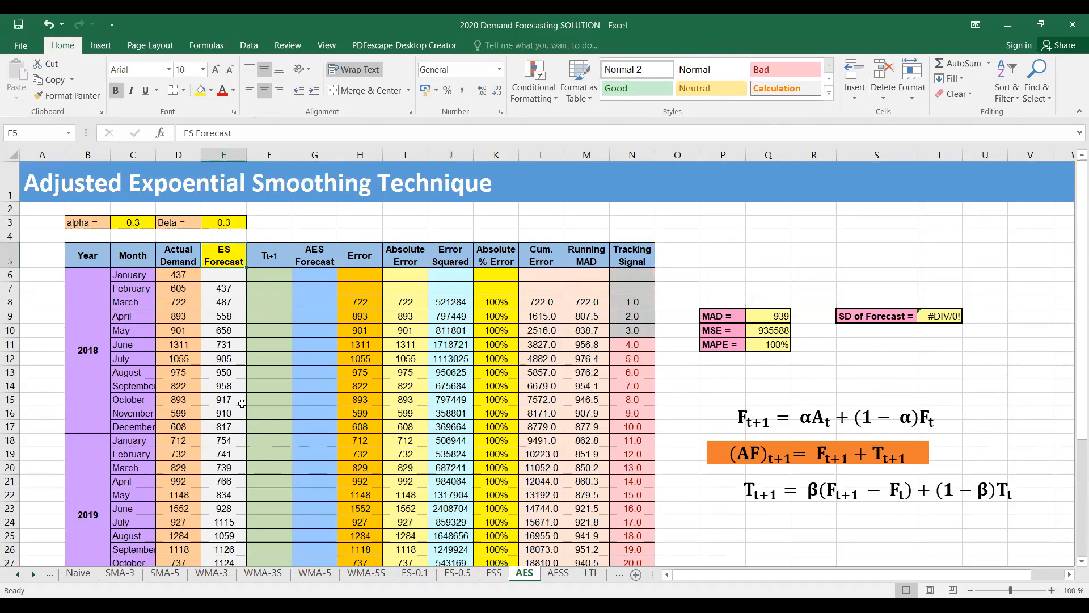
{"action": "left_click", "coordinate": [272, 258]}
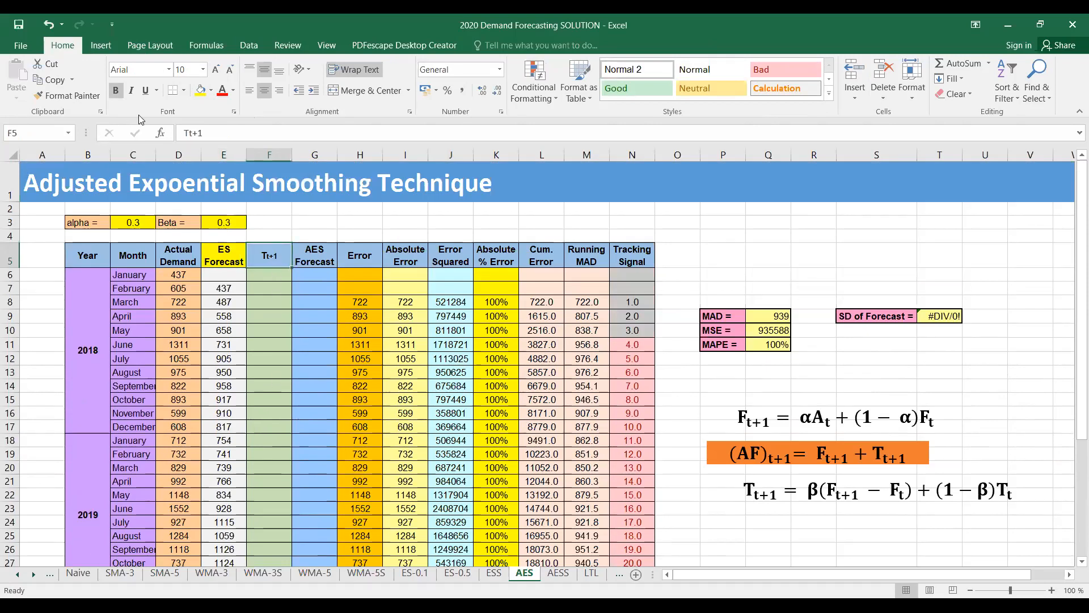
{"action": "left_click", "coordinate": [200, 91]}
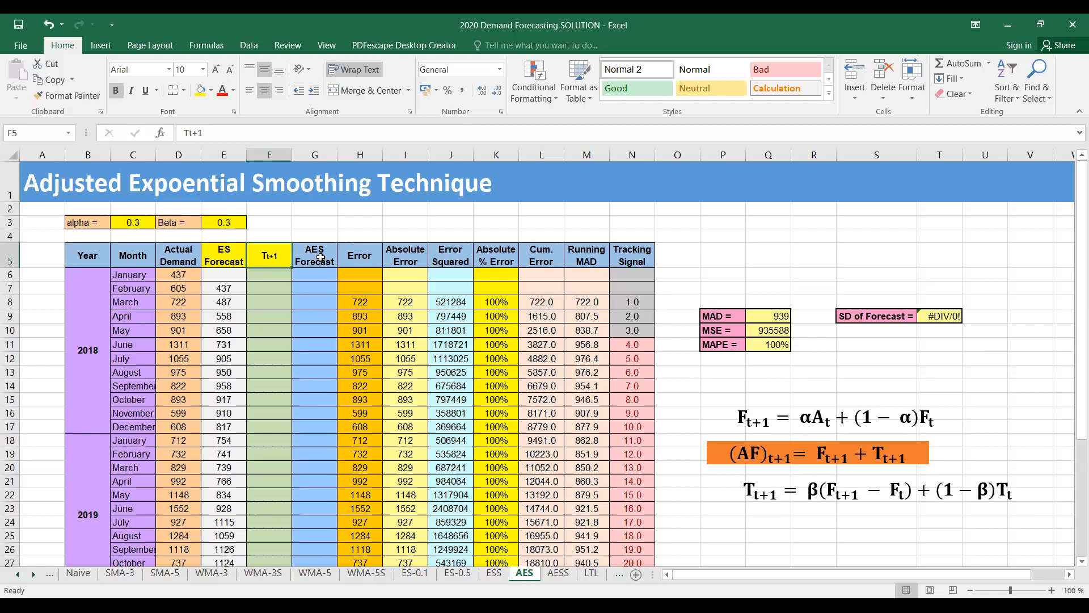
{"action": "left_click_drag", "start_coordinate": [756, 494], "coordinate": [1013, 492]}
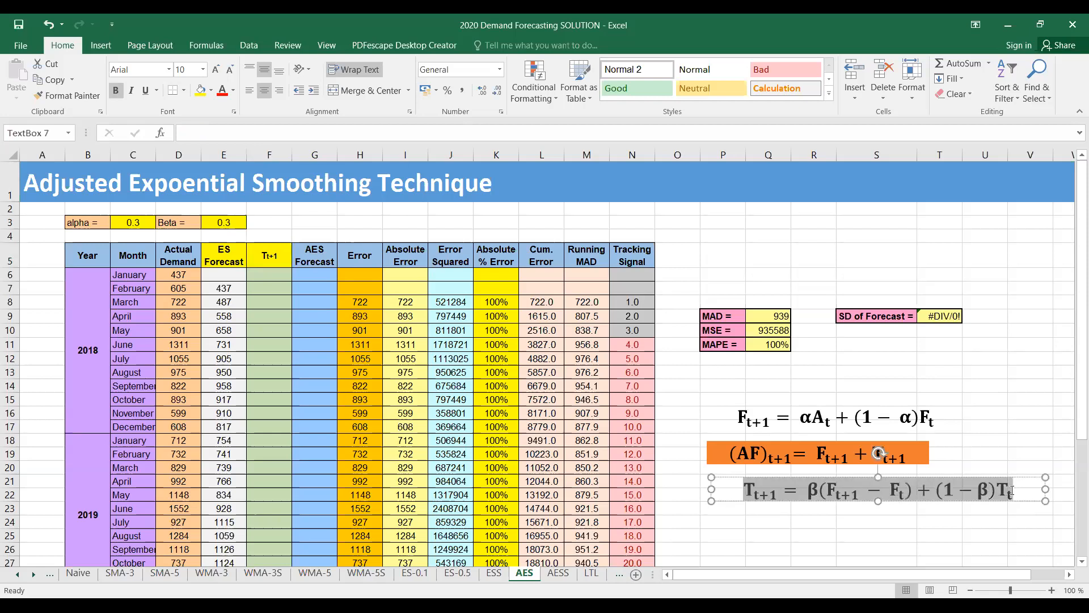
{"action": "left_click", "coordinate": [200, 91]}
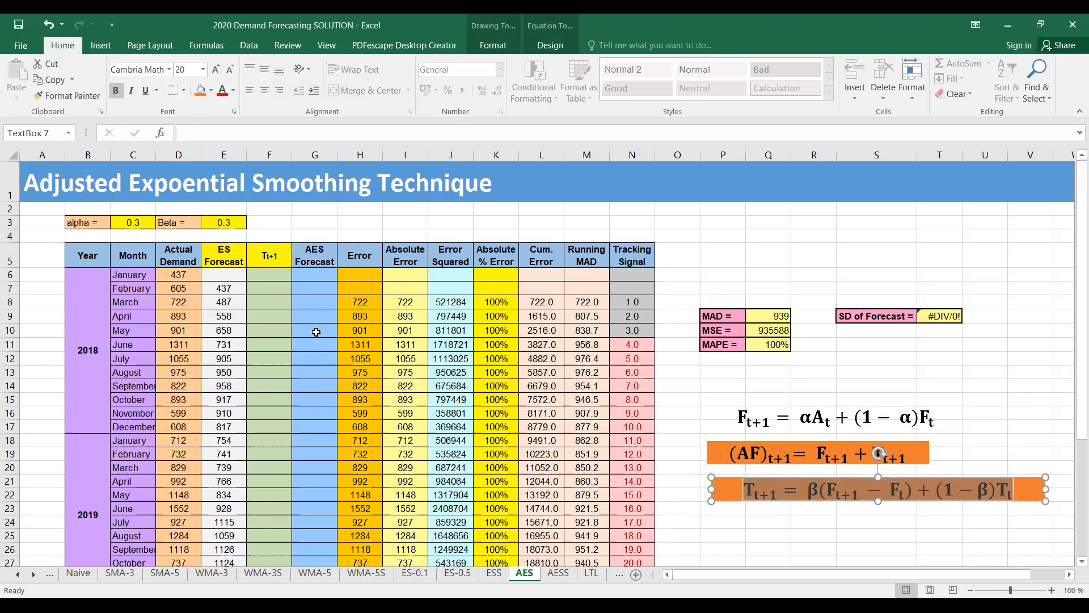
Write the March 2018 trend formula =E3*(E8-E7)+(1-E3)*F7 in cell F8
{"action": "left_click", "coordinate": [269, 303]}
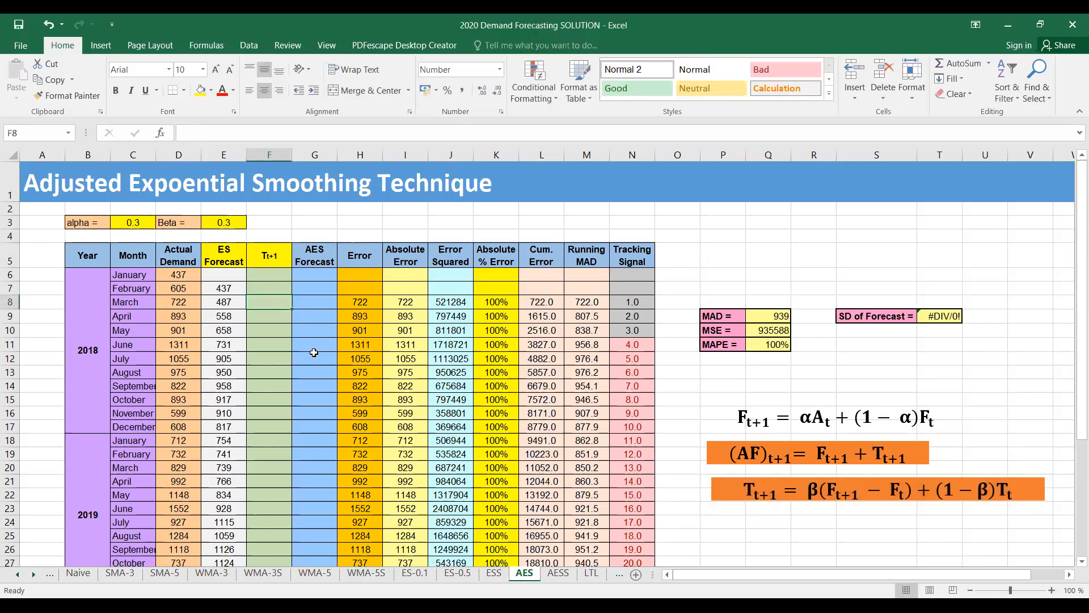
{"action": "type", "text": "="}
{"action": "left_click", "coordinate": [231, 220]}
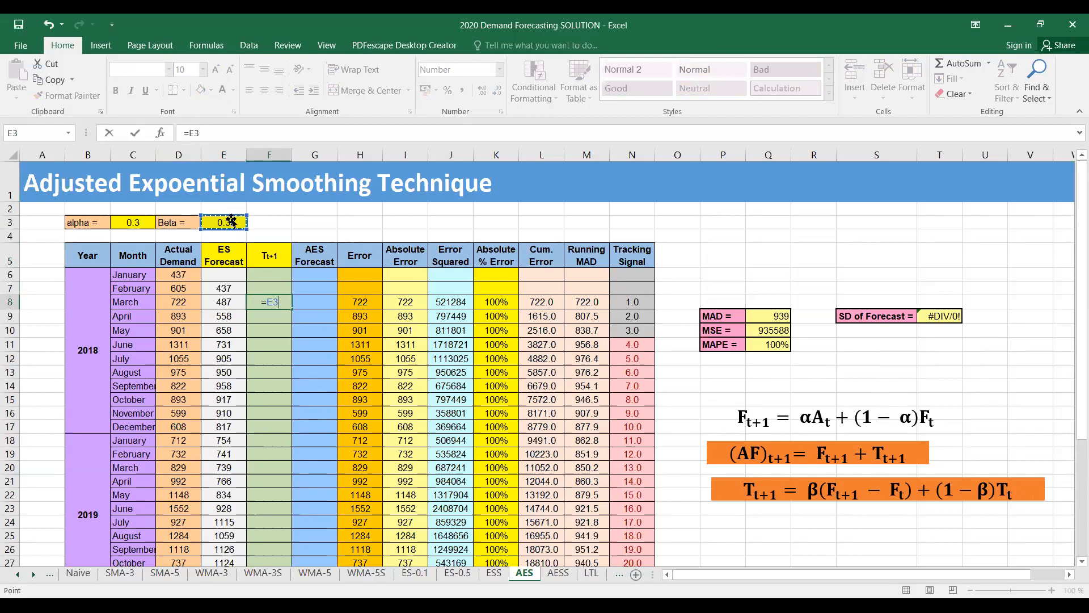
{"action": "type", "text": "("}
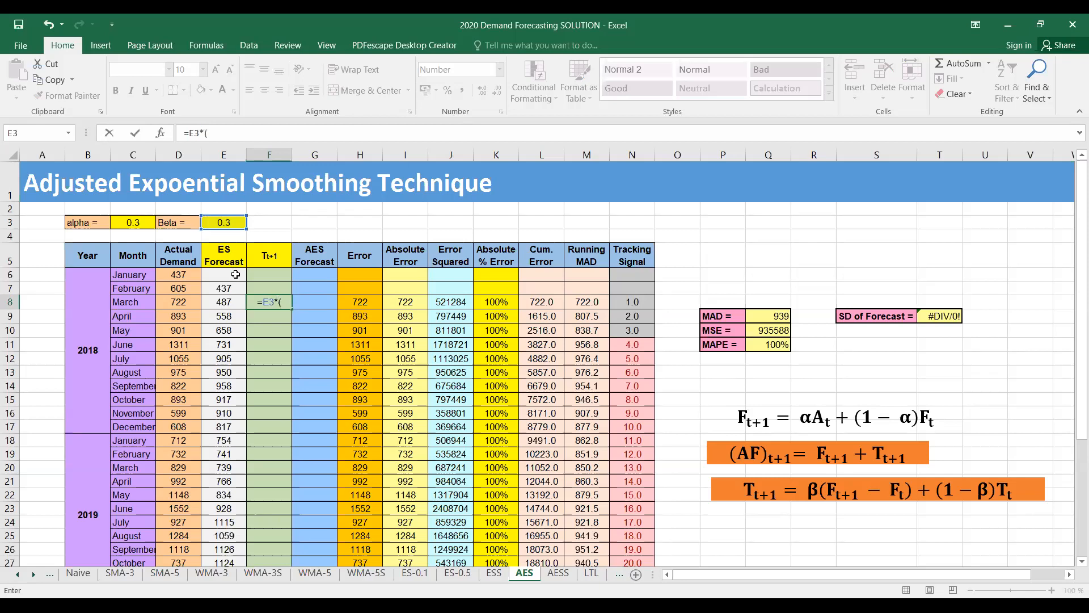
{"action": "left_click", "coordinate": [223, 301]}
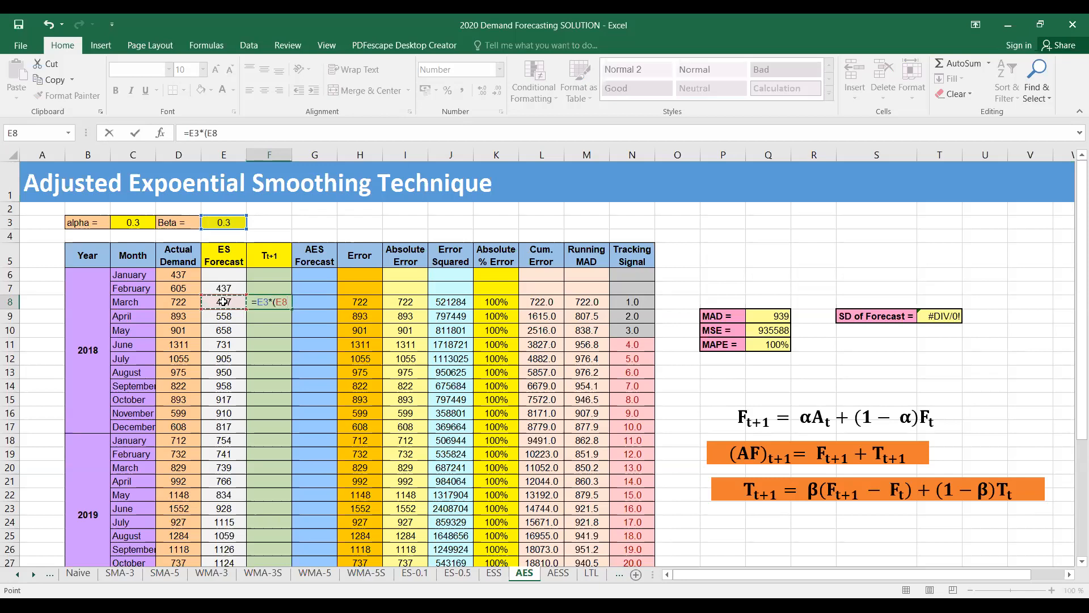
{"action": "type", "text": "-"}
{"action": "left_click", "coordinate": [223, 288]}
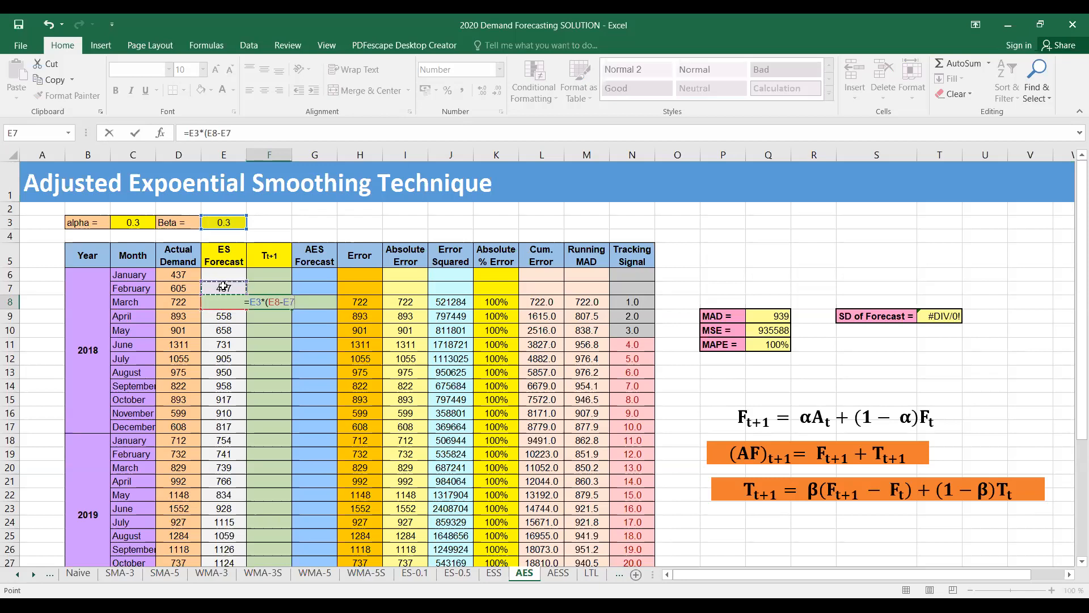
{"action": "type", "text": ")+(1-"}
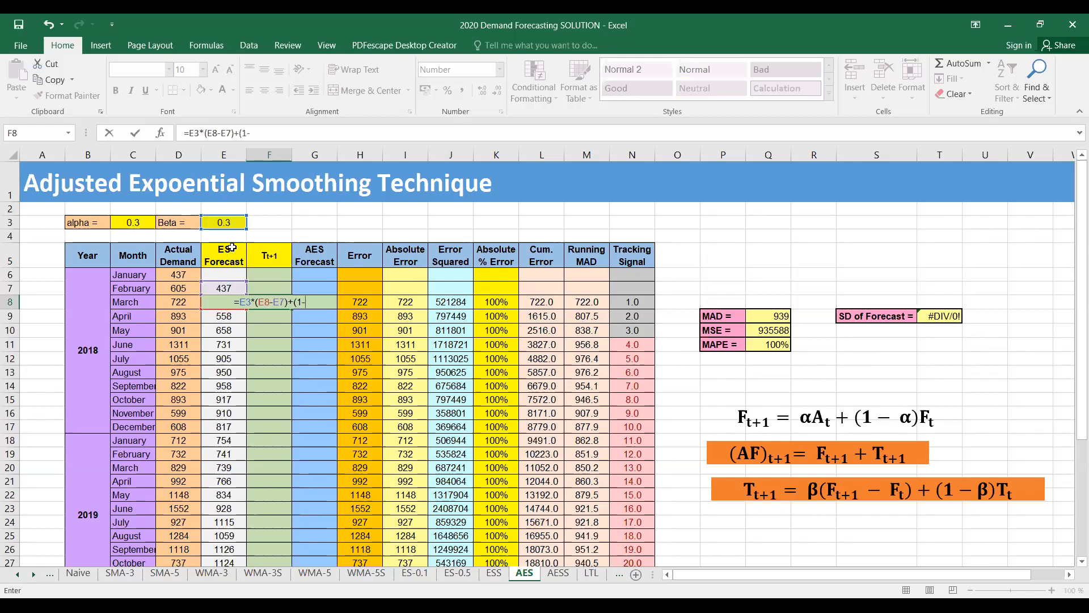
{"action": "left_click", "coordinate": [230, 221]}
{"action": "type", "text": ")*"}
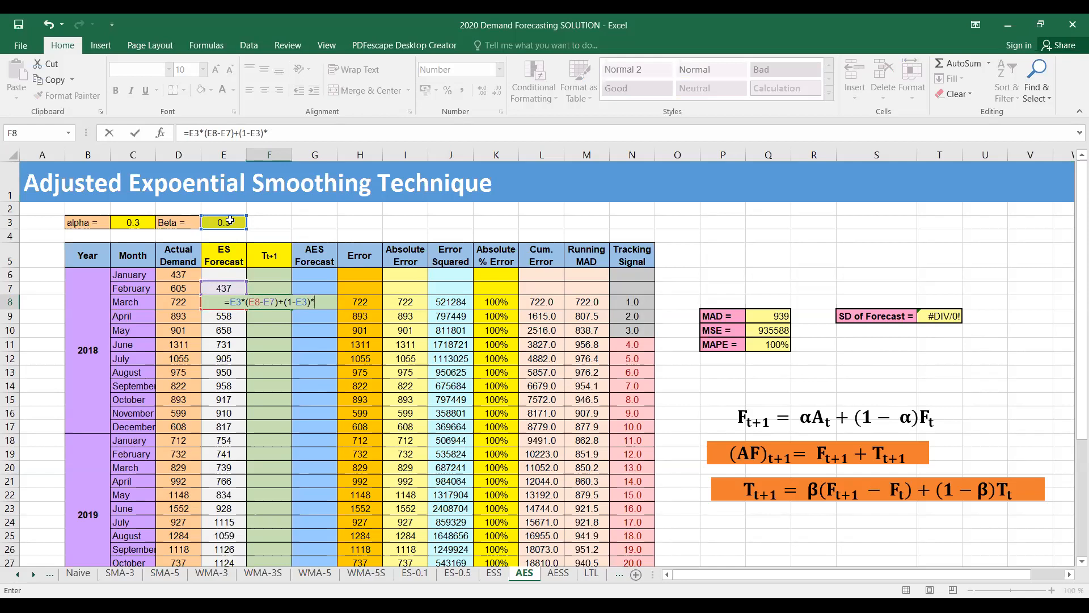
{"action": "left_click", "coordinate": [264, 285]}
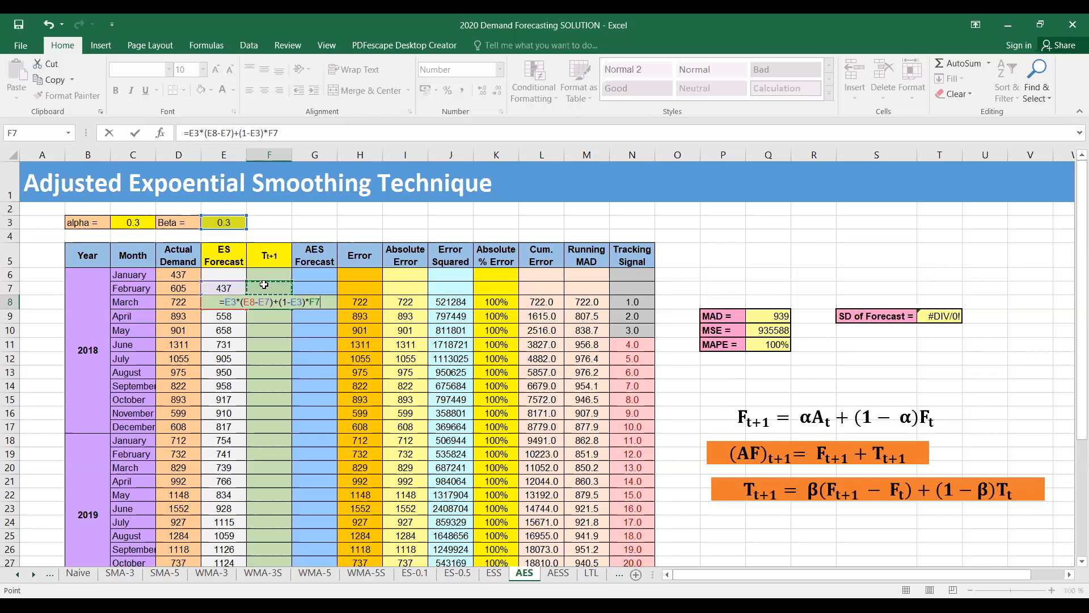
Make both beta references in the F8 formula absolute as $E$3 and commit the formula
{"action": "left_click", "coordinate": [232, 300]}
{"action": "key", "text": "F4"}
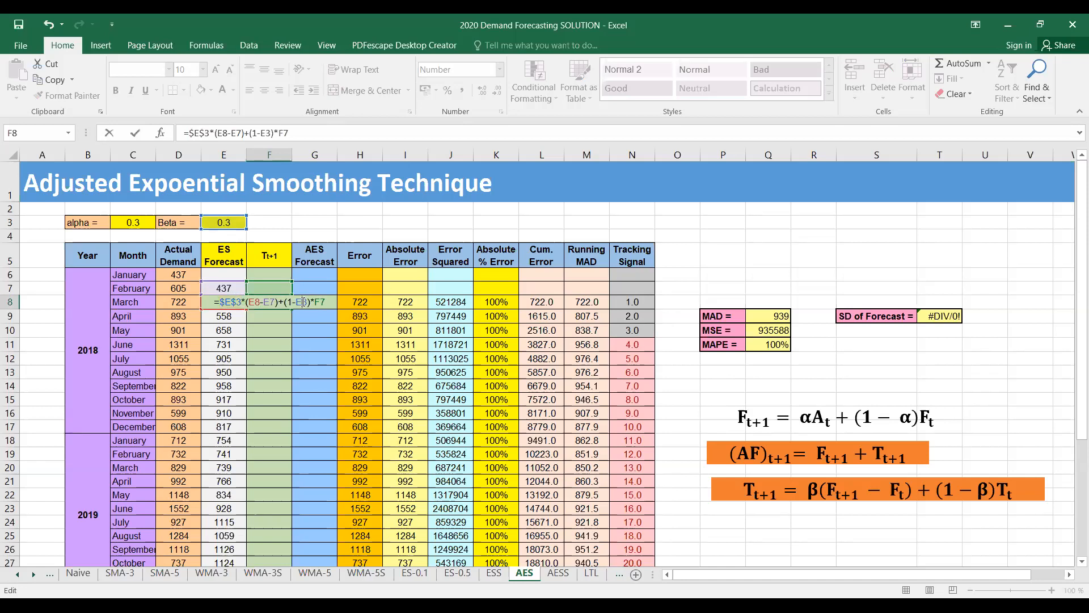
{"action": "left_click", "coordinate": [305, 302]}
{"action": "key", "text": "F4"}
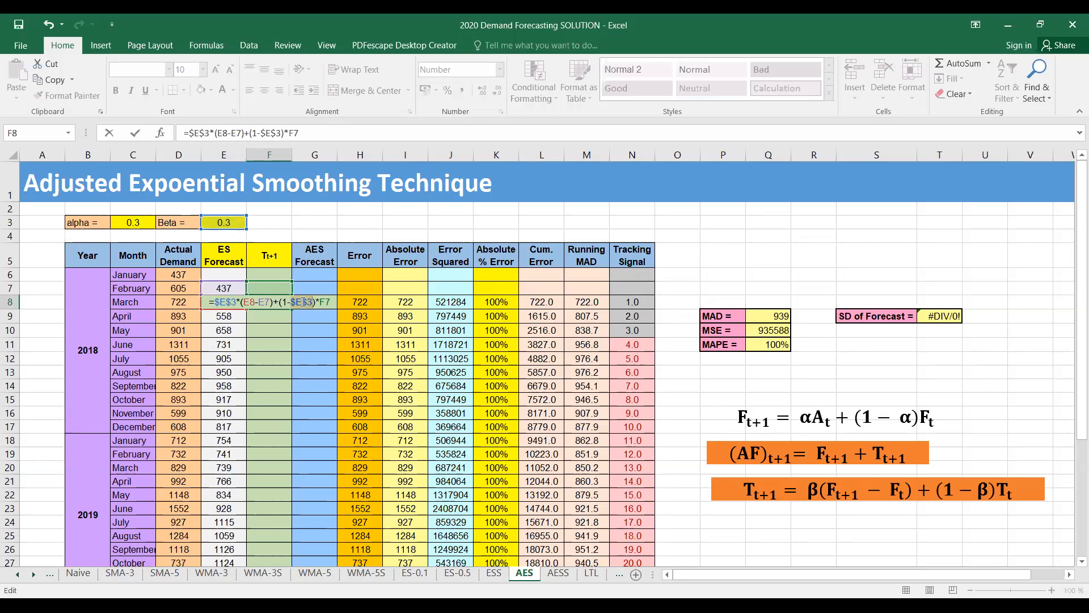
{"action": "key", "text": "Return"}
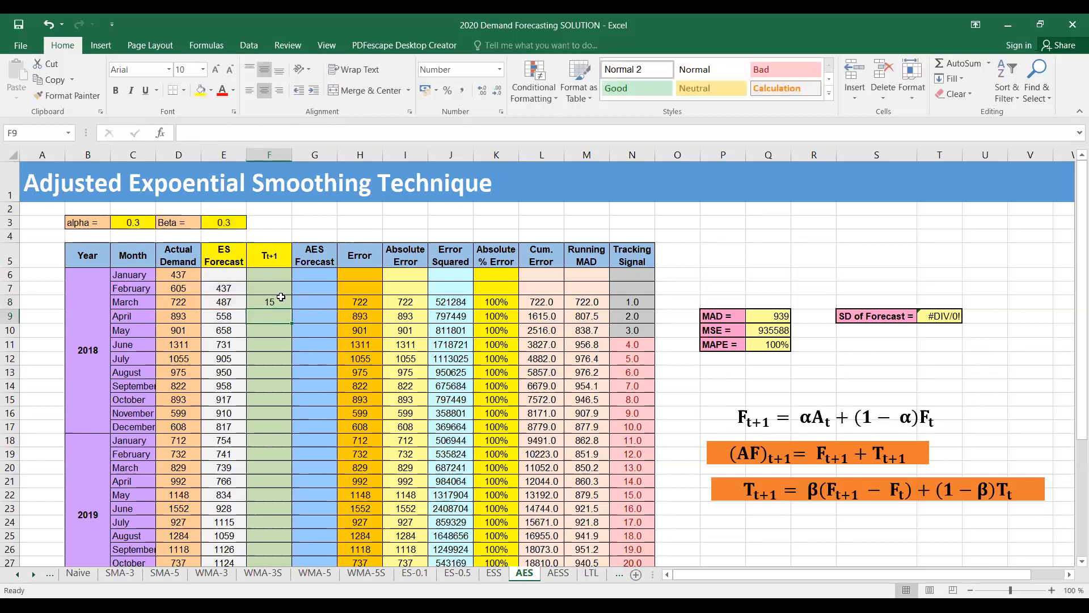
Copy the trend formula from F8 down the Tt+1 column through January 2020 in F30
{"action": "left_click", "coordinate": [276, 298]}
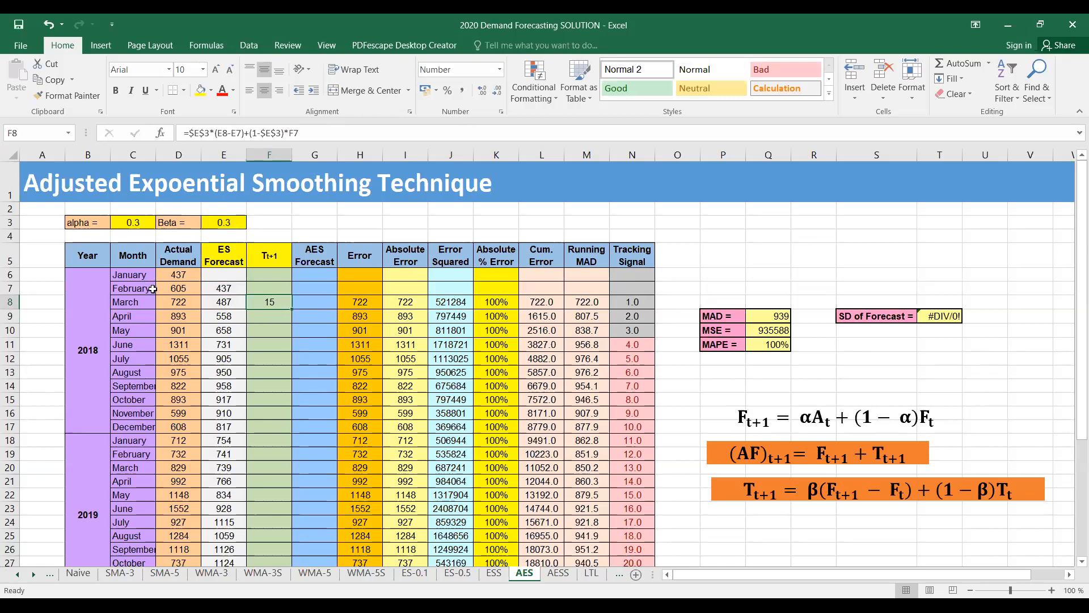
{"action": "left_click_drag", "start_coordinate": [291, 311], "coordinate": [273, 480]}
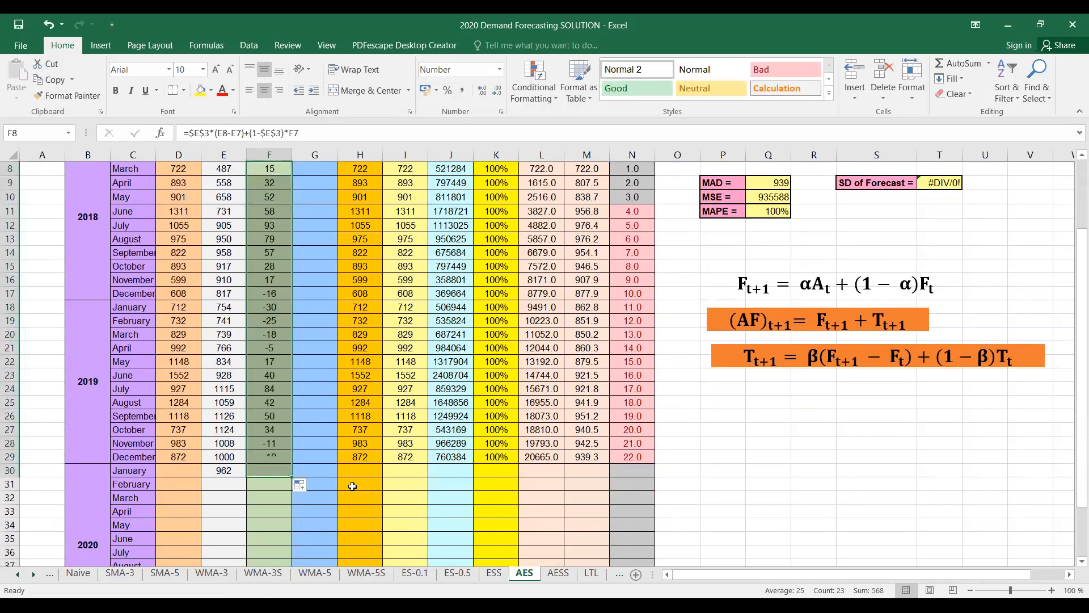
{"action": "scroll", "coordinate": [294, 399], "scroll_direction": "up", "scroll_amount": 2}
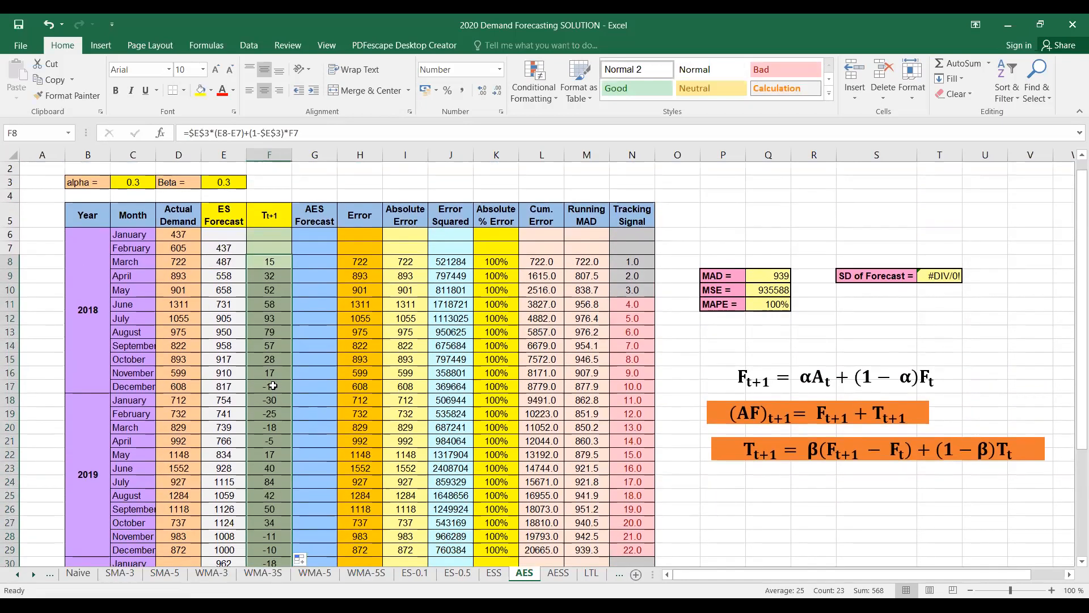
Highlight the December 2018 and April 2019 trend values, F17 and F21, in yellow
{"action": "left_click", "coordinate": [272, 386]}
{"action": "left_click", "coordinate": [200, 90]}
{"action": "left_click", "coordinate": [267, 439]}
{"action": "left_click", "coordinate": [200, 90]}
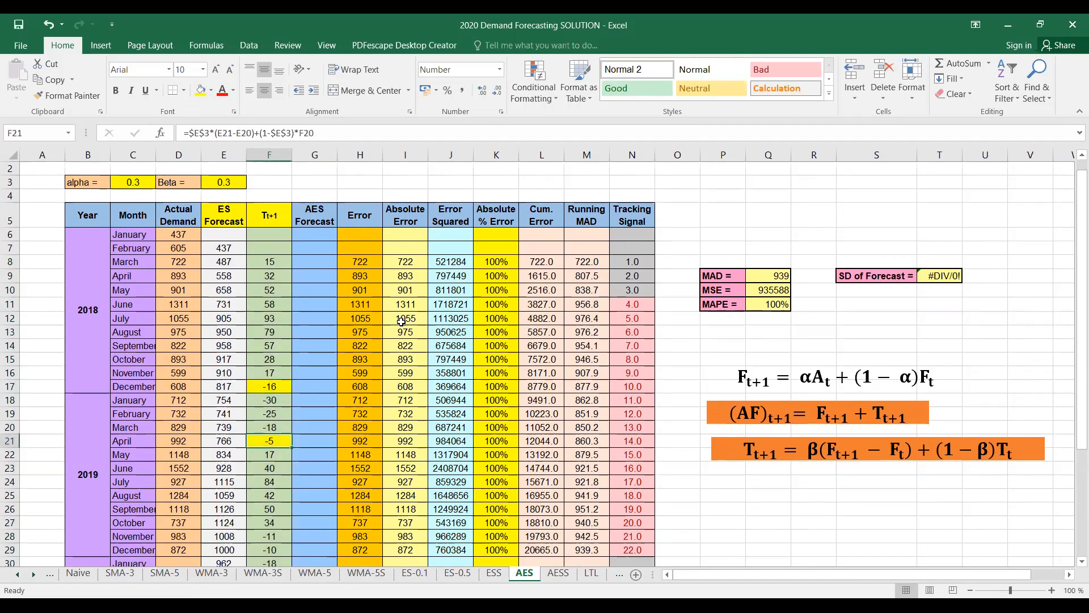
{"action": "left_click_drag", "start_coordinate": [718, 381], "coordinate": [834, 377]}
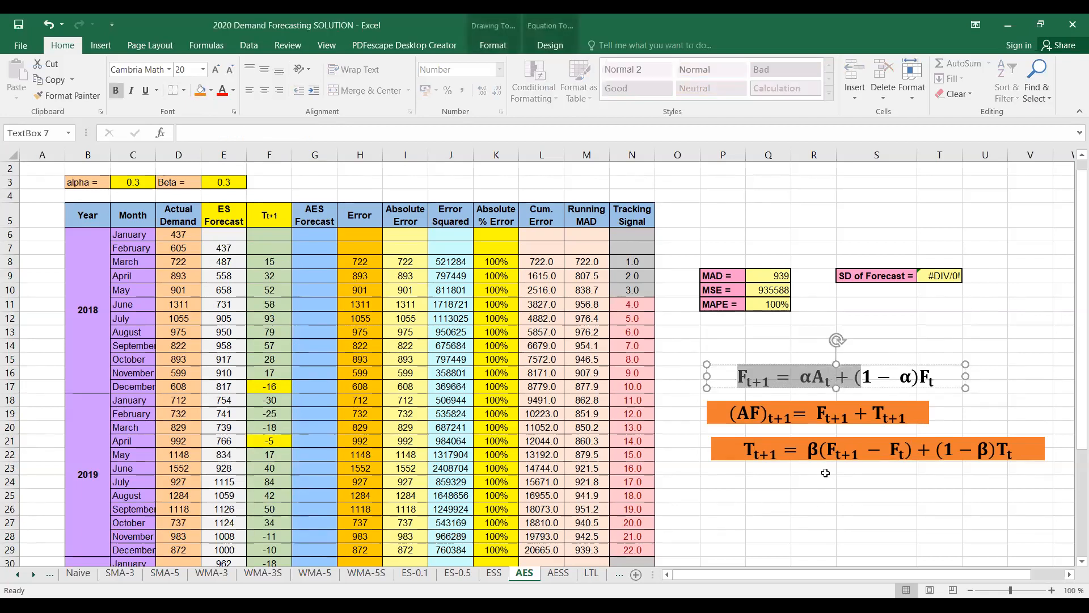
{"action": "key", "text": "Escape"}
{"action": "key", "text": "Escape"}
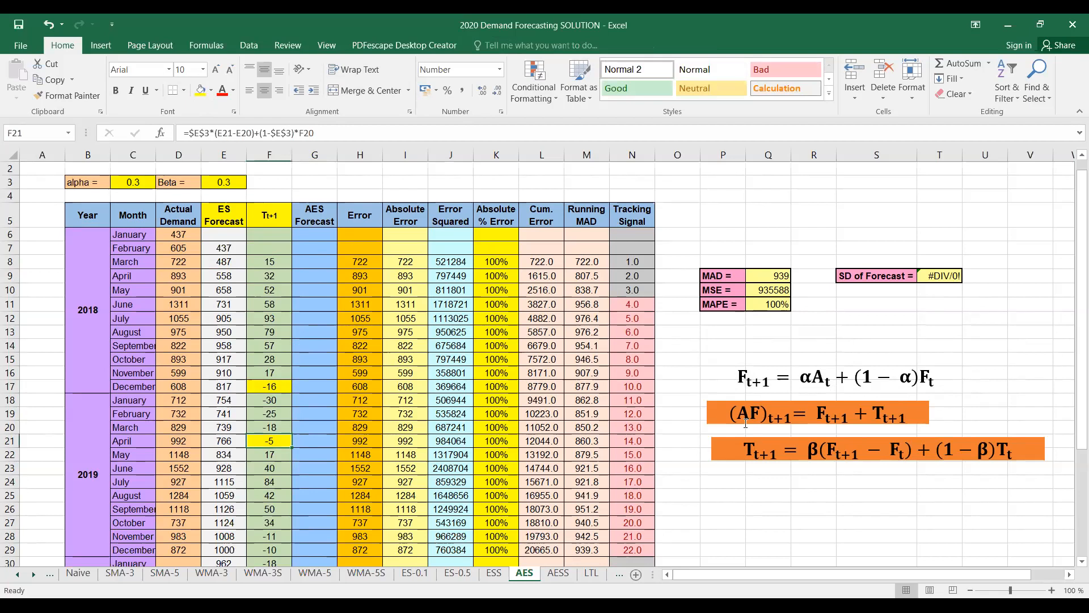
{"action": "left_click", "coordinate": [728, 421]}
{"action": "key", "text": "Escape"}
{"action": "key", "text": "Escape"}
Enter the March 2018 AES forecast in G8 as the ES forecast plus trend, =E8+F8
{"action": "left_click", "coordinate": [306, 262]}
{"action": "type", "text": "="}
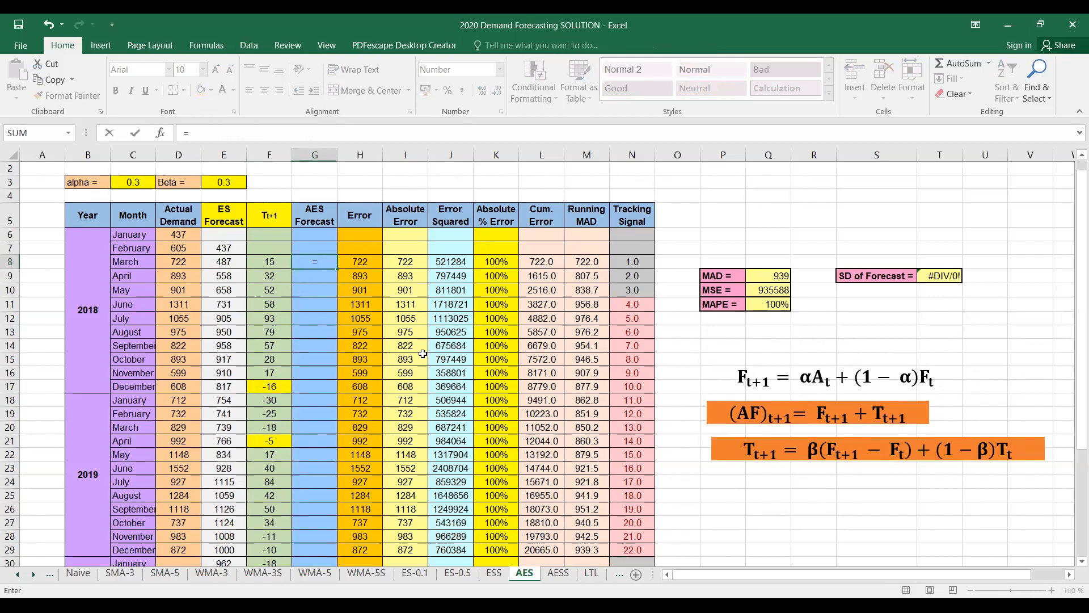
{"action": "left_click", "coordinate": [218, 260]}
{"action": "type", "text": "+"}
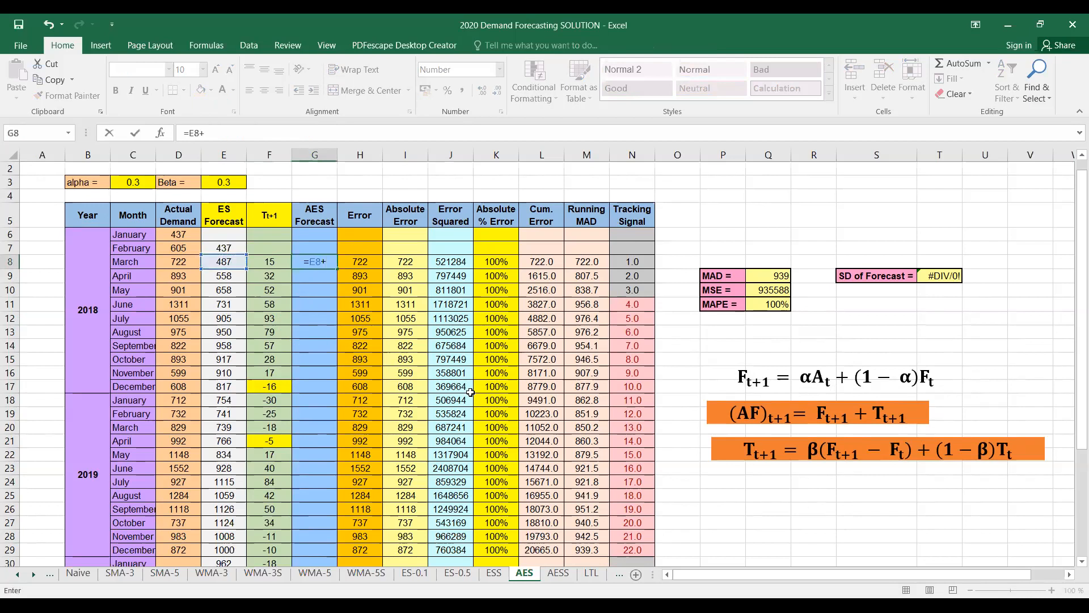
{"action": "left_click", "coordinate": [280, 260]}
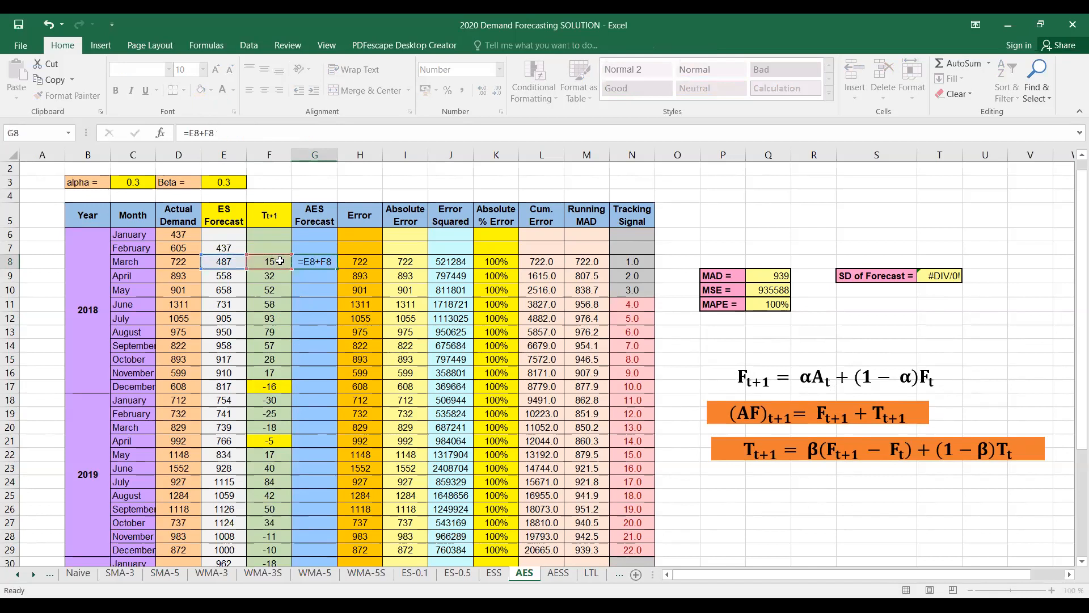
{"action": "key", "text": "Return"}
Copy the AES forecast formula from G8 down the column through January 2020 in G30
{"action": "left_click", "coordinate": [326, 263]}
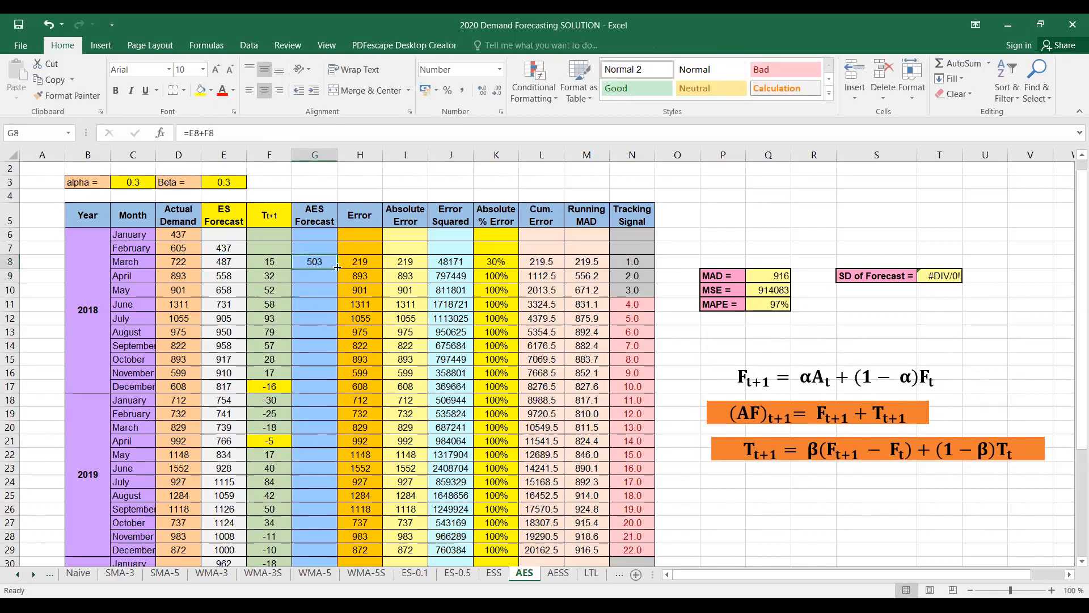
{"action": "left_click_drag", "start_coordinate": [337, 268], "coordinate": [318, 475]}
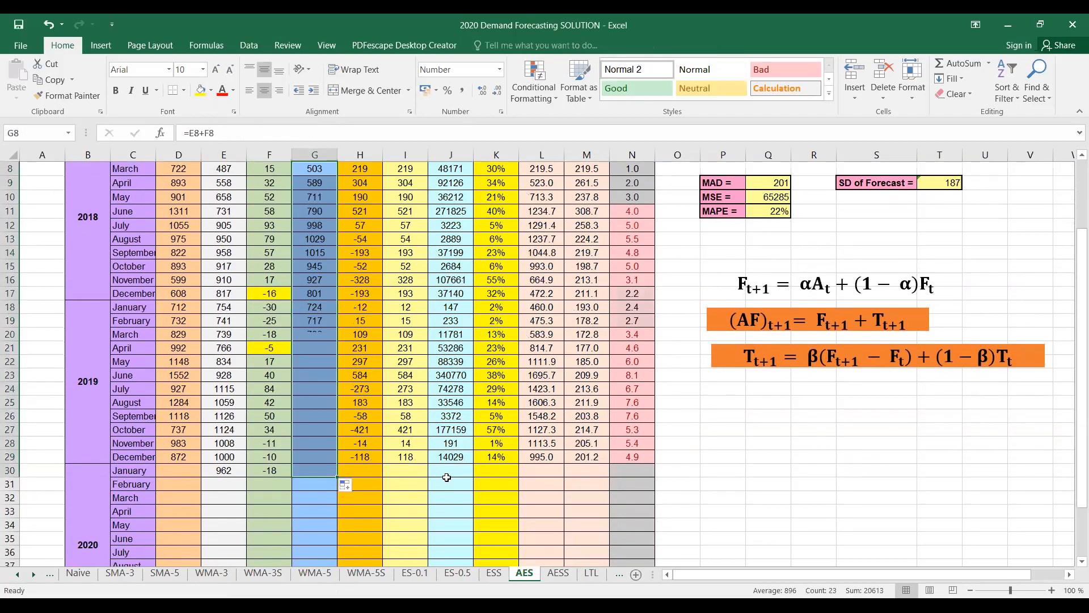
{"action": "scroll", "coordinate": [446, 477], "scroll_direction": "up", "scroll_amount": 3}
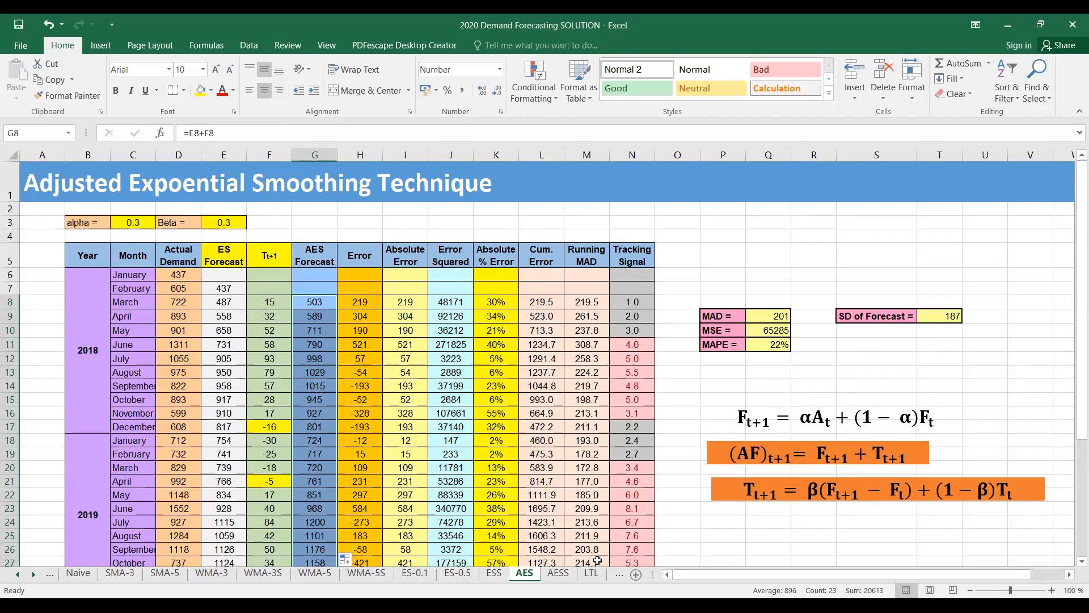
Examine the forecasts and error measures of the Solver version on the AESS sheet
{"action": "left_click", "coordinate": [567, 574]}
{"action": "scroll", "coordinate": [466, 444], "scroll_direction": "up", "scroll_amount": 2}
{"action": "scroll", "coordinate": [467, 444], "scroll_direction": "down", "scroll_amount": 2}
{"action": "scroll", "coordinate": [512, 492], "scroll_direction": "up", "scroll_amount": 2}
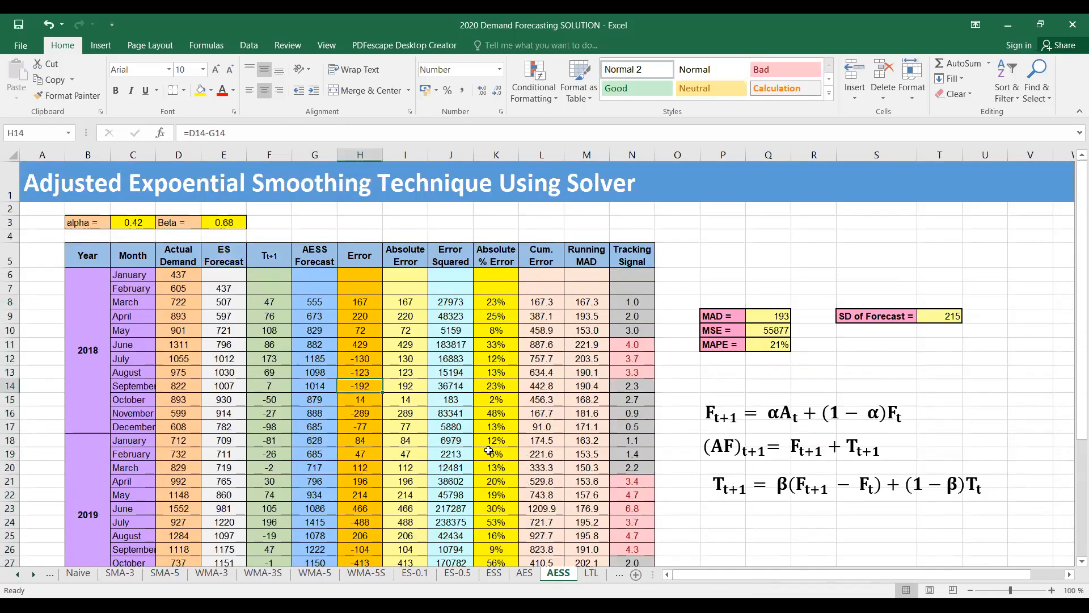
{"action": "scroll", "coordinate": [489, 450], "scroll_direction": "down", "scroll_amount": 2}
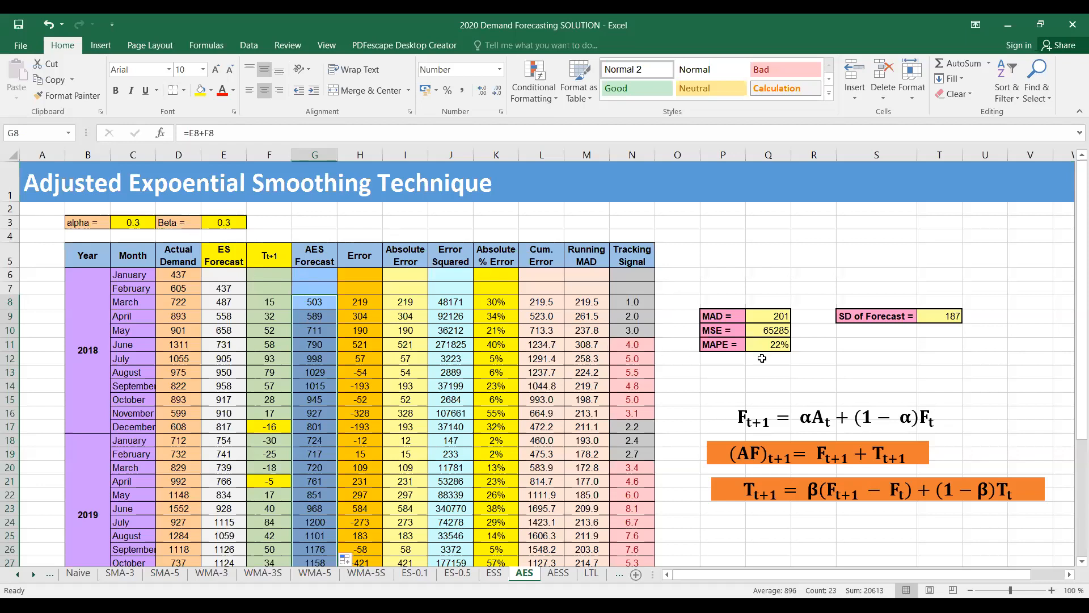
Record the current MAD value, 201, as a fixed number in cell T5 for comparison
{"action": "left_click", "coordinate": [771, 315]}
{"action": "left_click", "coordinate": [943, 253]}
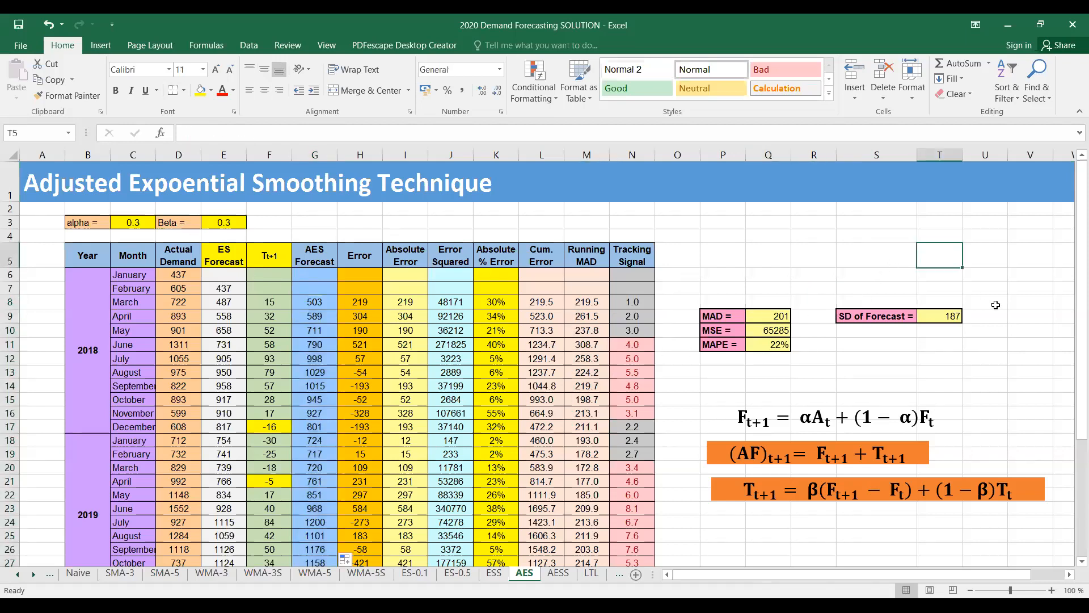
{"action": "type", "text": "201"}
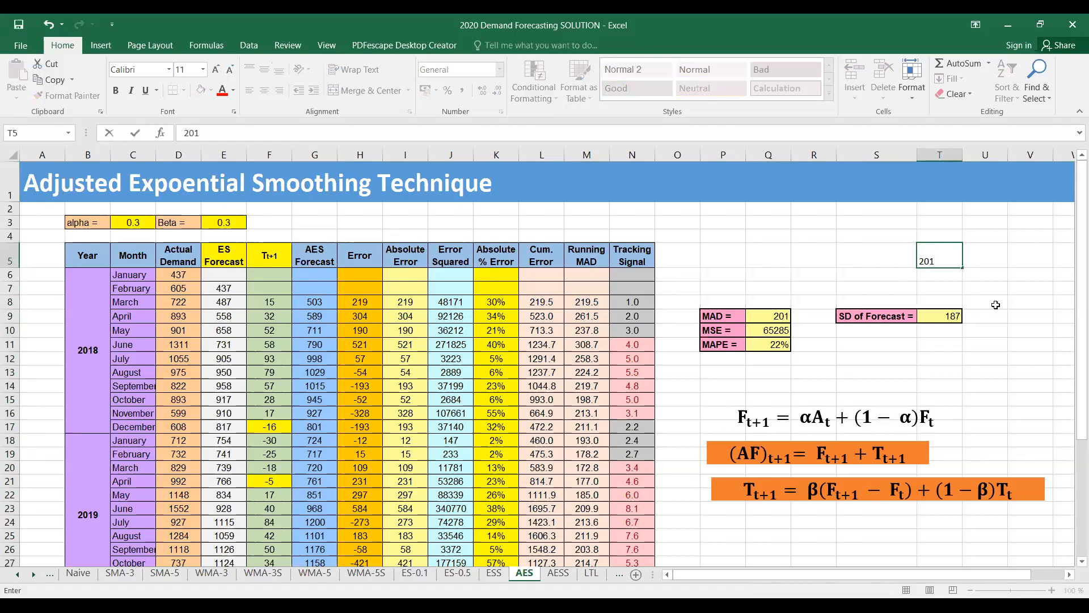
{"action": "left_click", "coordinate": [1010, 349]}
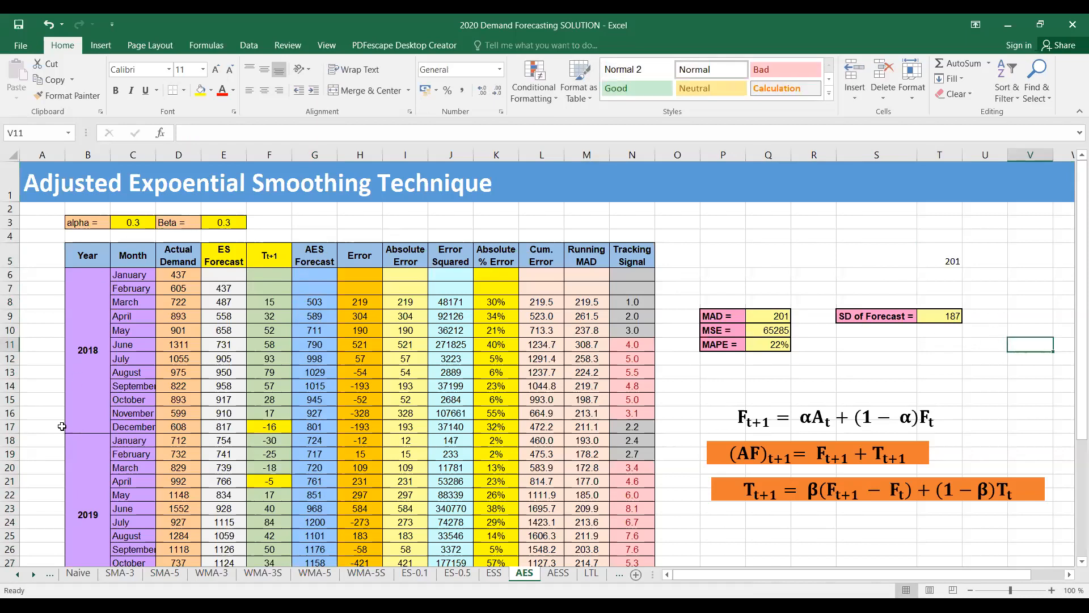
Open Solver and set the objective to minimise the MSE in cell Q10
{"action": "left_click", "coordinate": [243, 46]}
{"action": "left_click", "coordinate": [969, 66]}
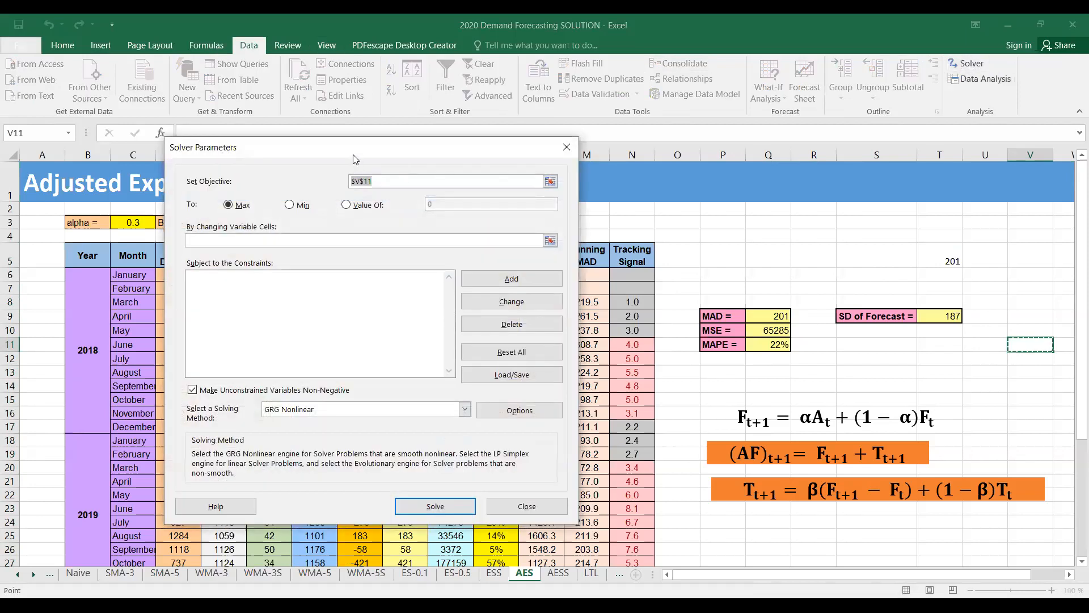
{"action": "key", "text": "BackSpace"}
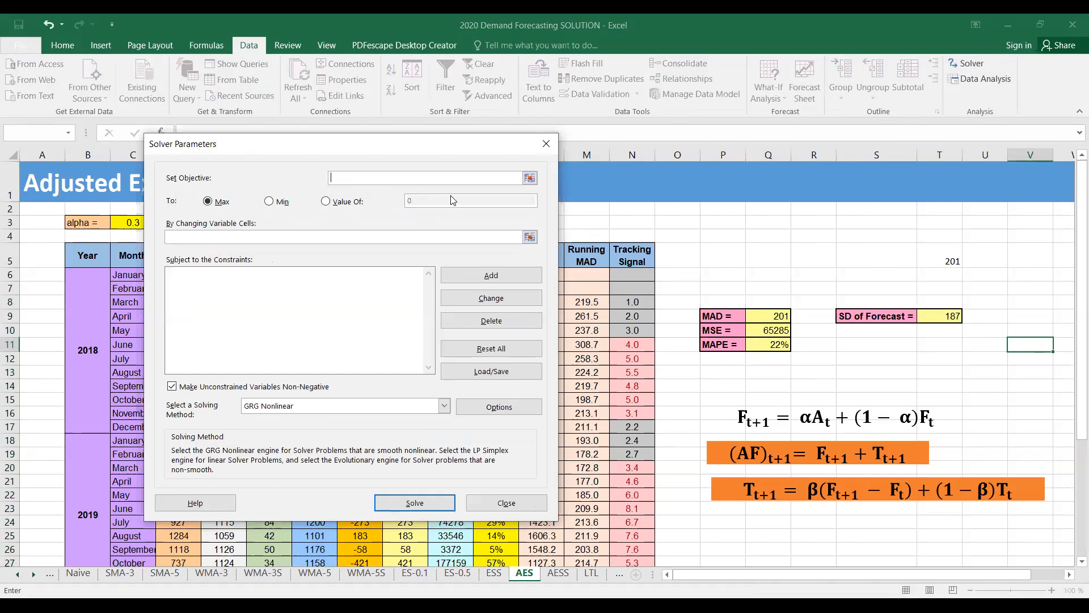
{"action": "left_click", "coordinate": [529, 178]}
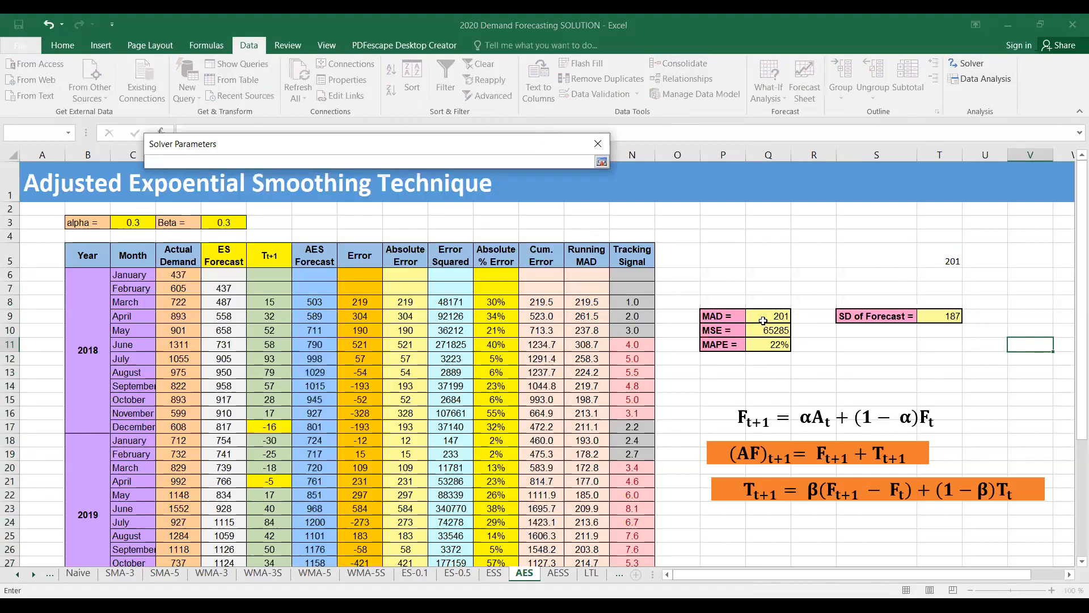
{"action": "left_click", "coordinate": [768, 329]}
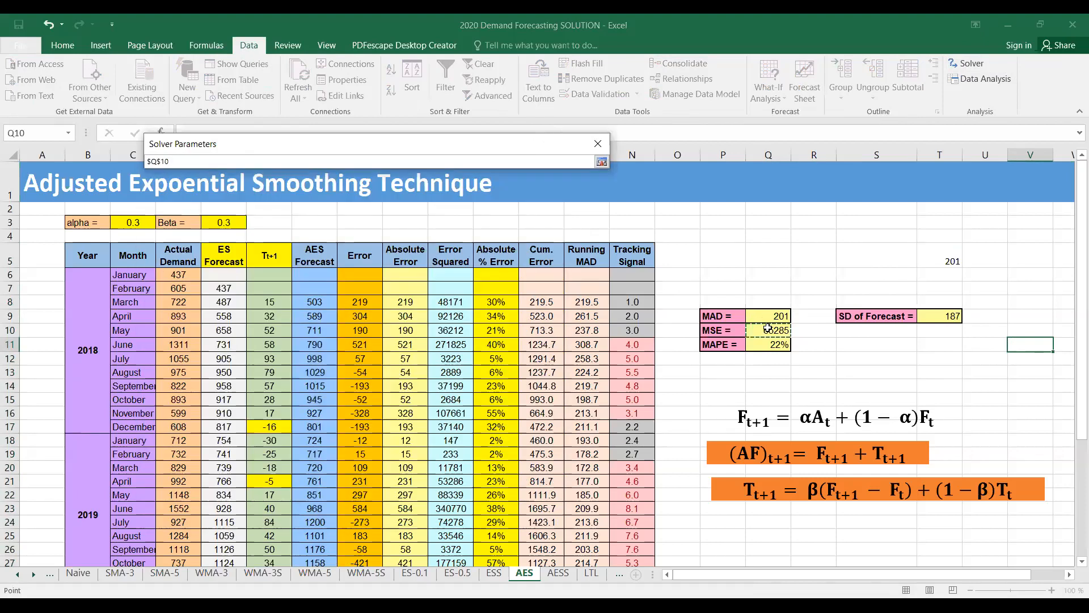
{"action": "left_click", "coordinate": [601, 162]}
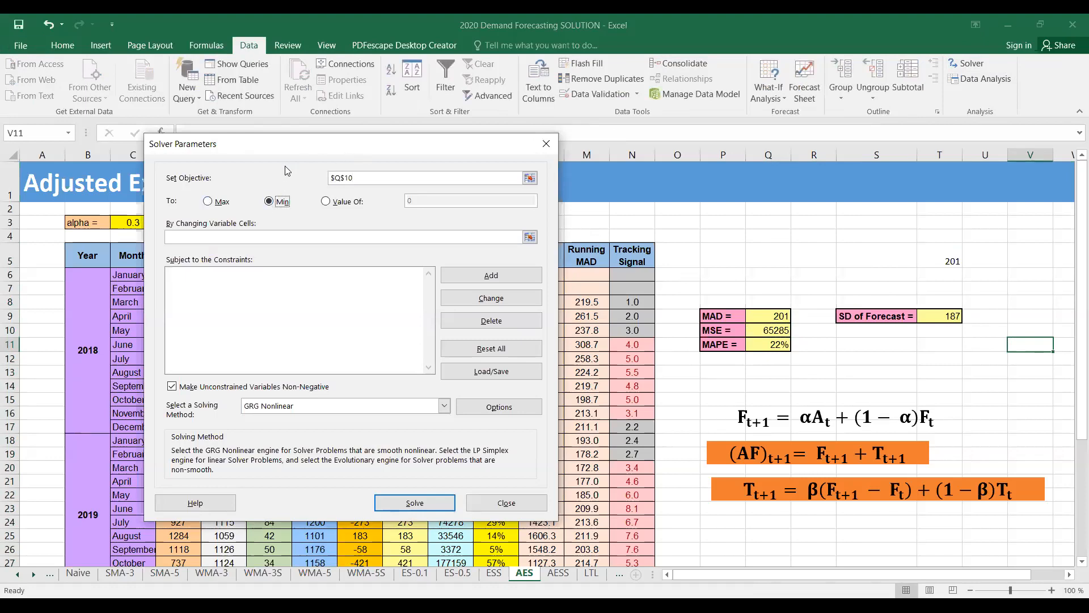
Specify alpha in C3 and beta in E3 as the Solver's changing variable cells
{"action": "left_click_drag", "start_coordinate": [299, 144], "coordinate": [606, 144]}
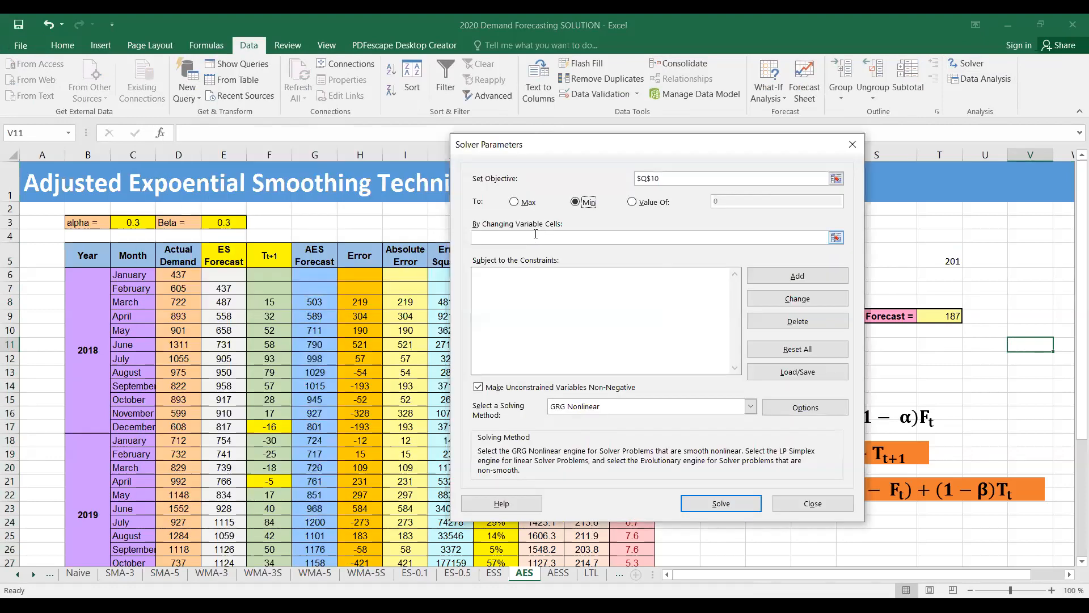
{"action": "left_click", "coordinate": [647, 237]}
{"action": "left_click", "coordinate": [142, 226]}
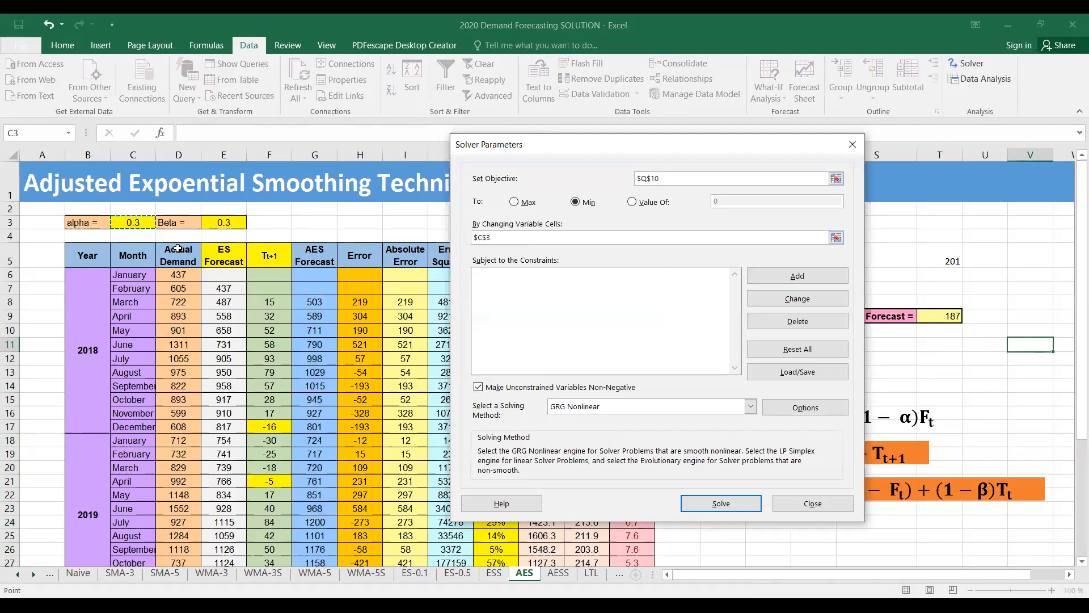
{"action": "left_click", "coordinate": [211, 223], "text": "ctrl"}
Add Solver constraints that keep alpha in C3 at most 1 and at least 0
{"action": "left_click", "coordinate": [673, 302]}
{"action": "left_click", "coordinate": [798, 277]}
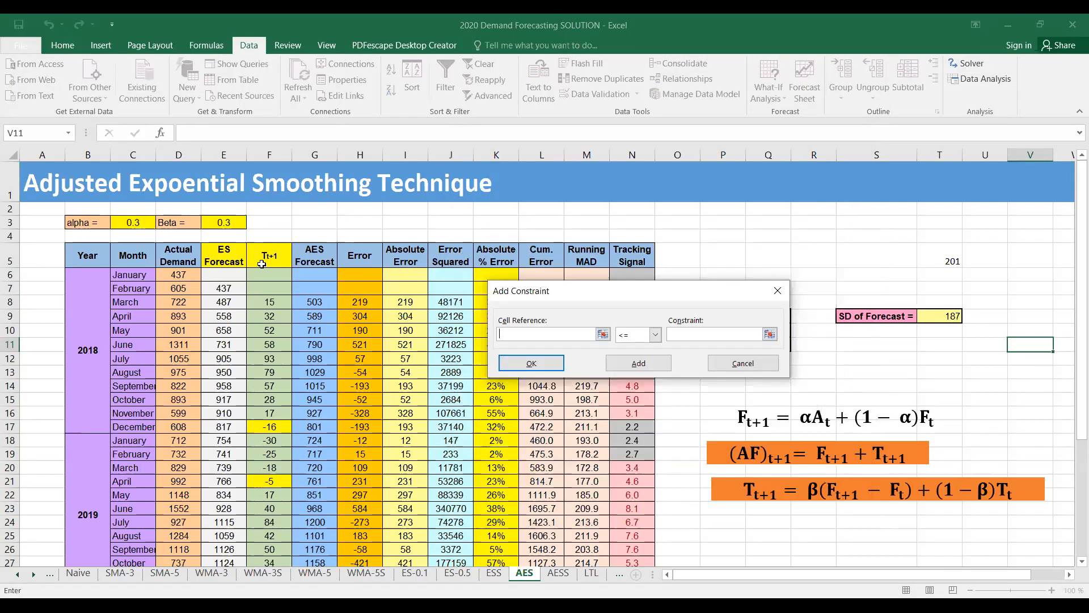
{"action": "left_click", "coordinate": [124, 224]}
{"action": "left_click", "coordinate": [683, 335]}
{"action": "type", "text": "1"}
{"action": "left_click", "coordinate": [638, 363]}
{"action": "left_click", "coordinate": [139, 226]}
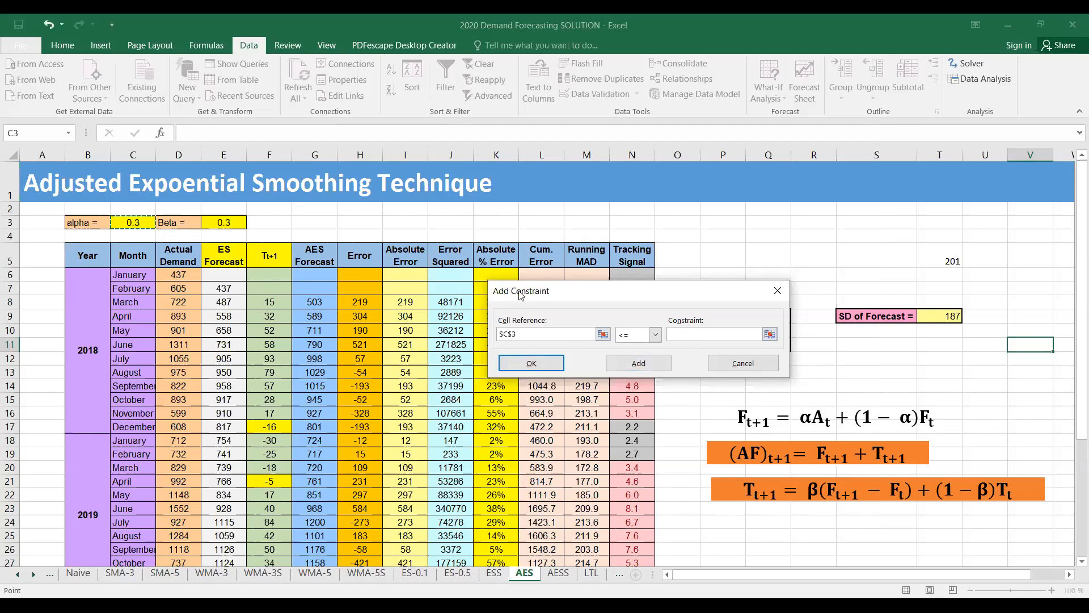
{"action": "left_click", "coordinate": [655, 335]}
{"action": "left_click", "coordinate": [631, 368]}
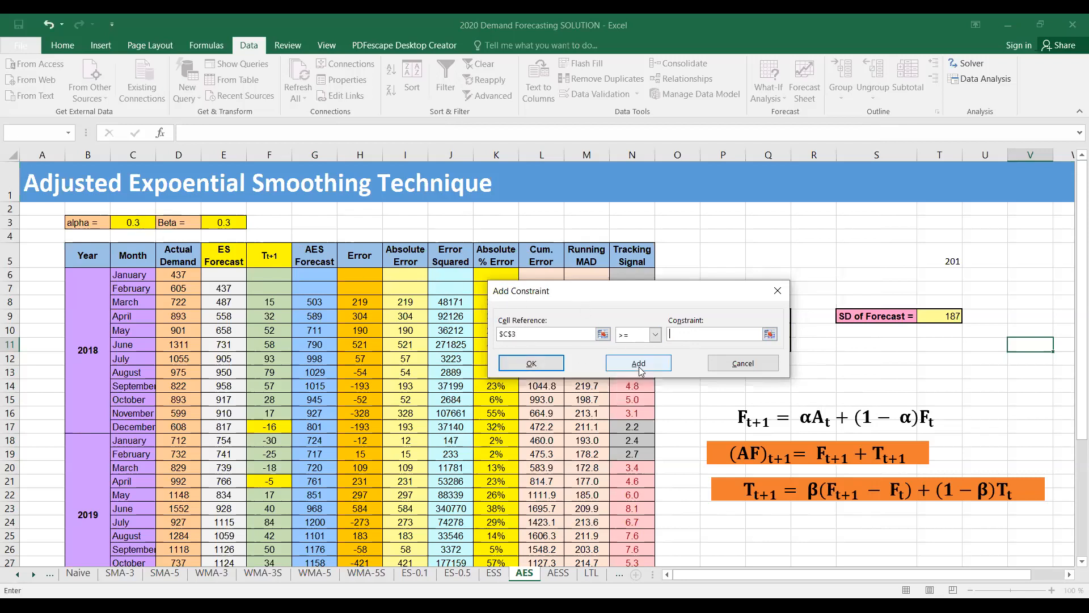
{"action": "left_click", "coordinate": [655, 368]}
Add Solver constraints that keep beta in E3 at most 1 and at least 0, and return to the Solver parameters
{"action": "left_click", "coordinate": [224, 223]}
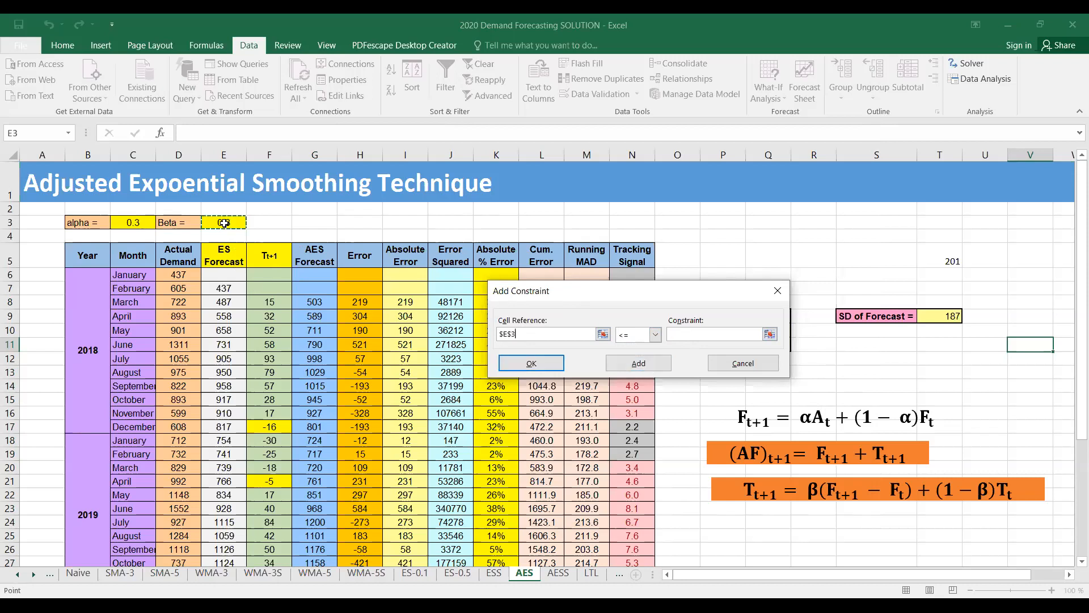
{"action": "left_click", "coordinate": [672, 335]}
{"action": "type", "text": "1"}
{"action": "left_click", "coordinate": [638, 362]}
{"action": "left_click", "coordinate": [226, 223]}
{"action": "left_click", "coordinate": [655, 335]}
{"action": "left_click", "coordinate": [638, 368]}
{"action": "left_click", "coordinate": [713, 336]}
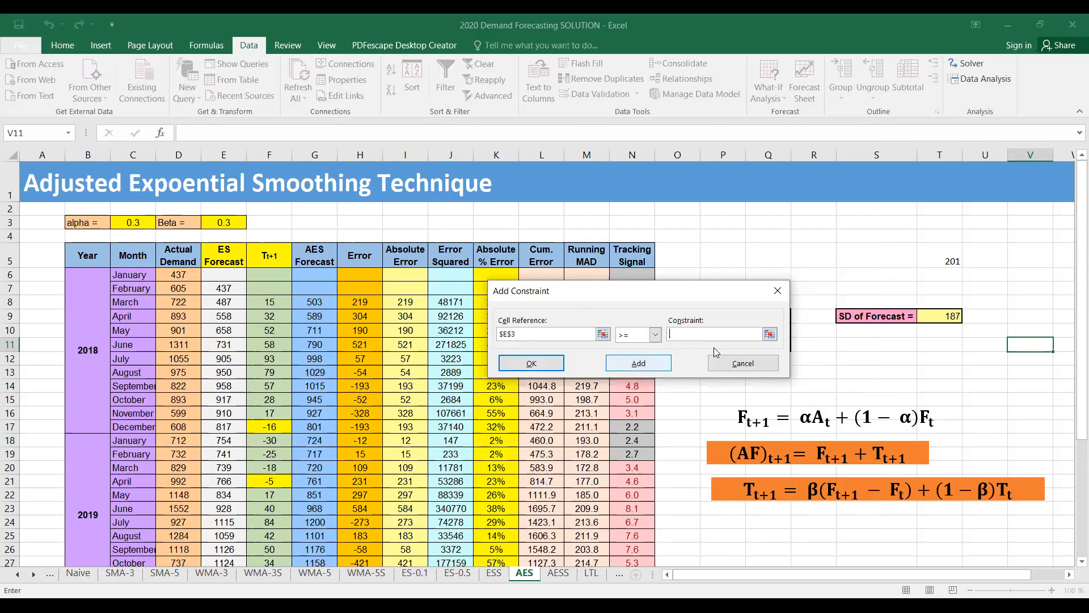
{"action": "type", "text": "0"}
{"action": "left_click", "coordinate": [638, 363]}
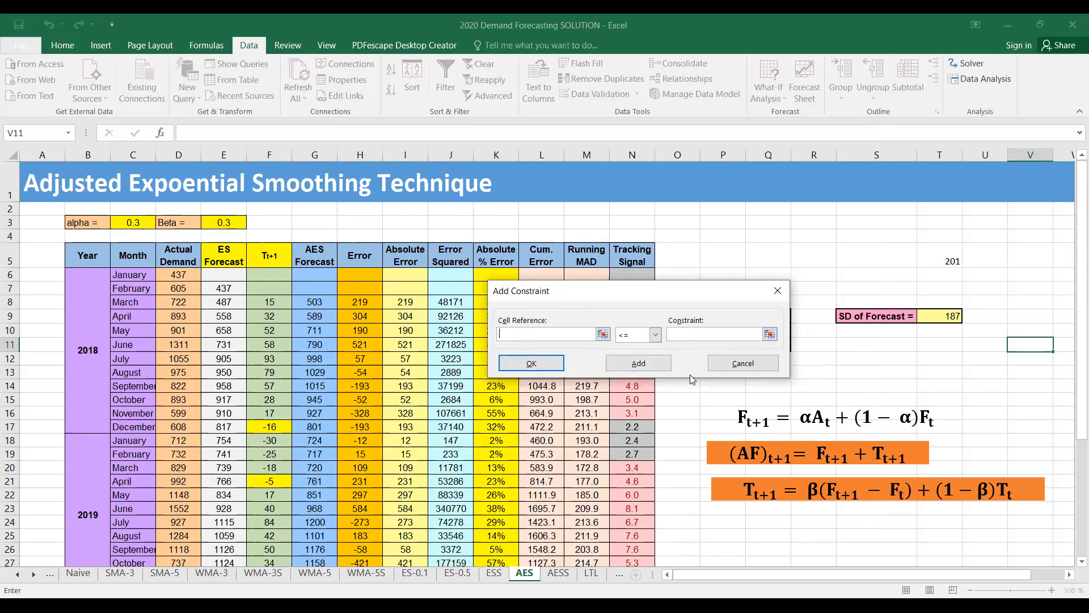
{"action": "left_click", "coordinate": [740, 364]}
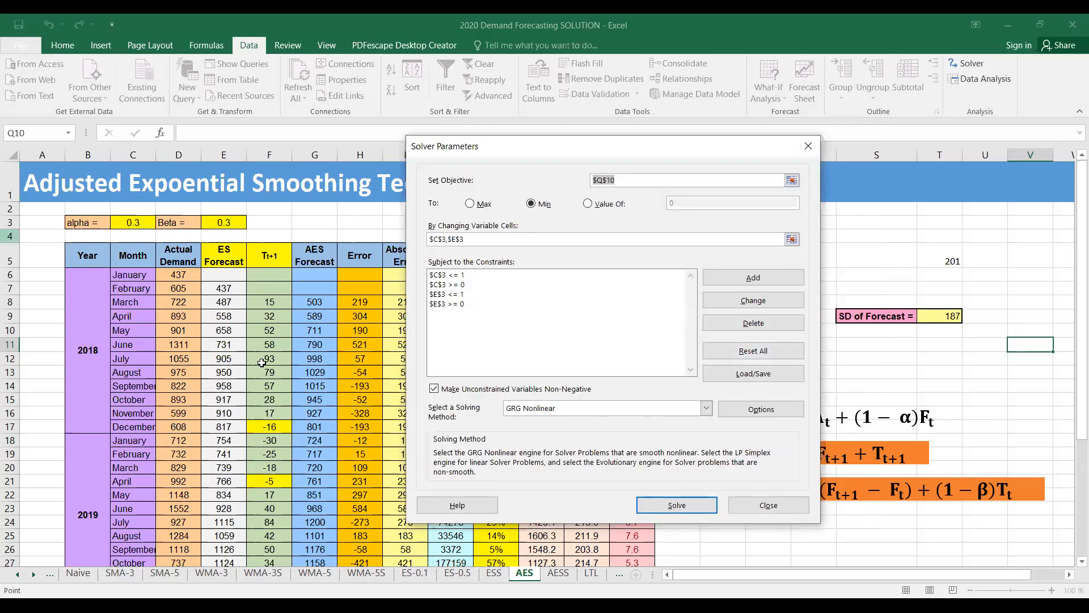
Solve the model and keep the Solver solution for alpha and beta
{"action": "left_click", "coordinate": [669, 509]}
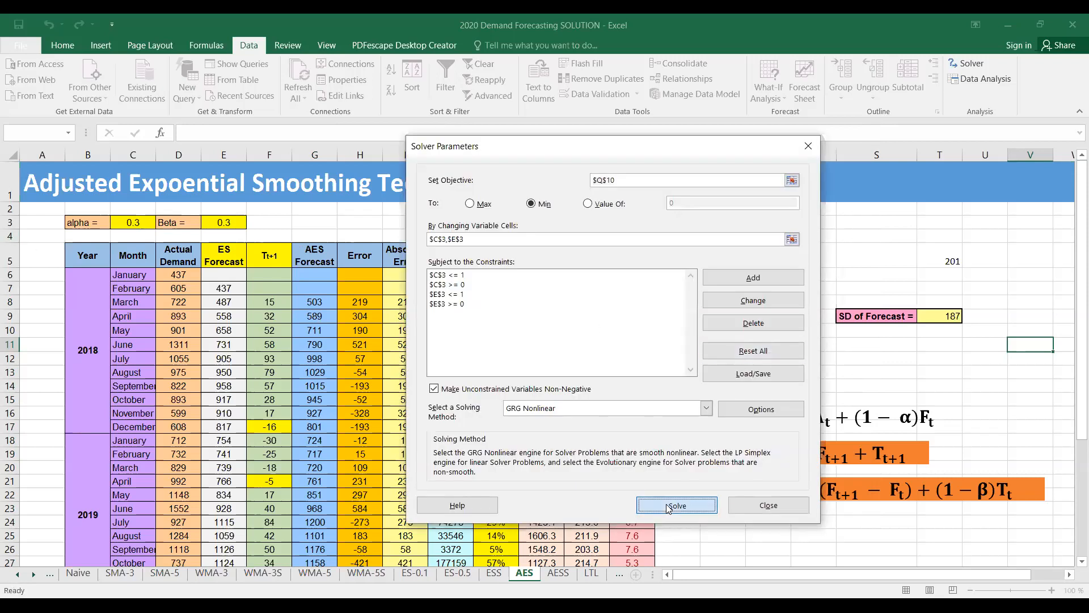
{"action": "left_click", "coordinate": [399, 341]}
Reduce the displayed decimals of the optimised alpha in C3 to two
{"action": "left_click", "coordinate": [122, 223]}
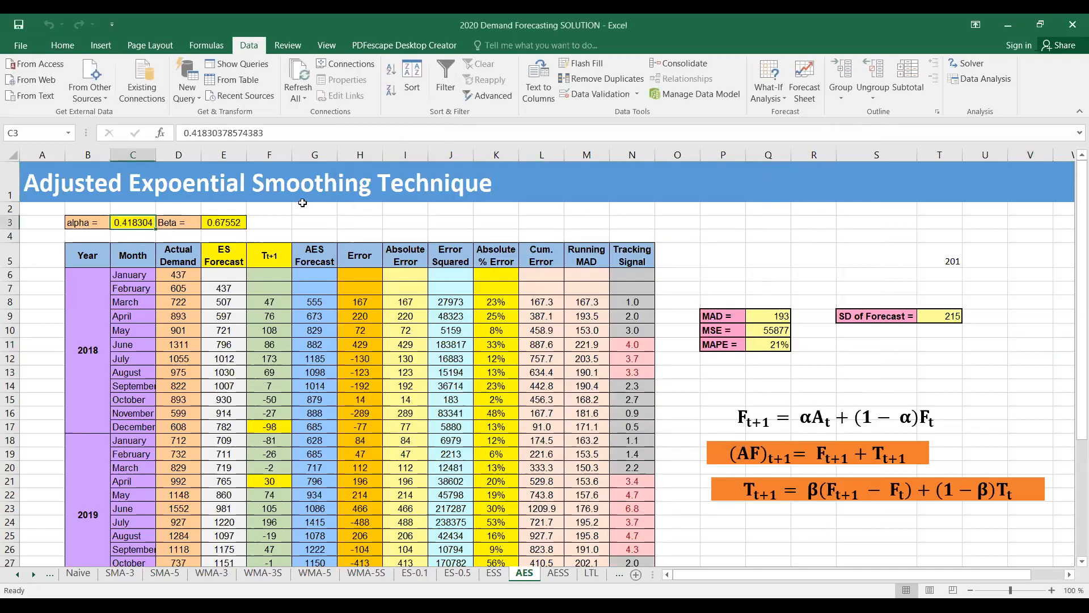
{"action": "left_click", "coordinate": [53, 46]}
{"action": "left_click", "coordinate": [493, 100]}
{"action": "left_click", "coordinate": [493, 100]}
{"action": "left_click", "coordinate": [493, 100]}
{"action": "double_click", "coordinate": [493, 100]}
{"action": "left_click", "coordinate": [493, 101]}
Format the optimised beta in E3 to display two decimal places
{"action": "key", "text": "Right"}
{"action": "key", "text": "Right"}
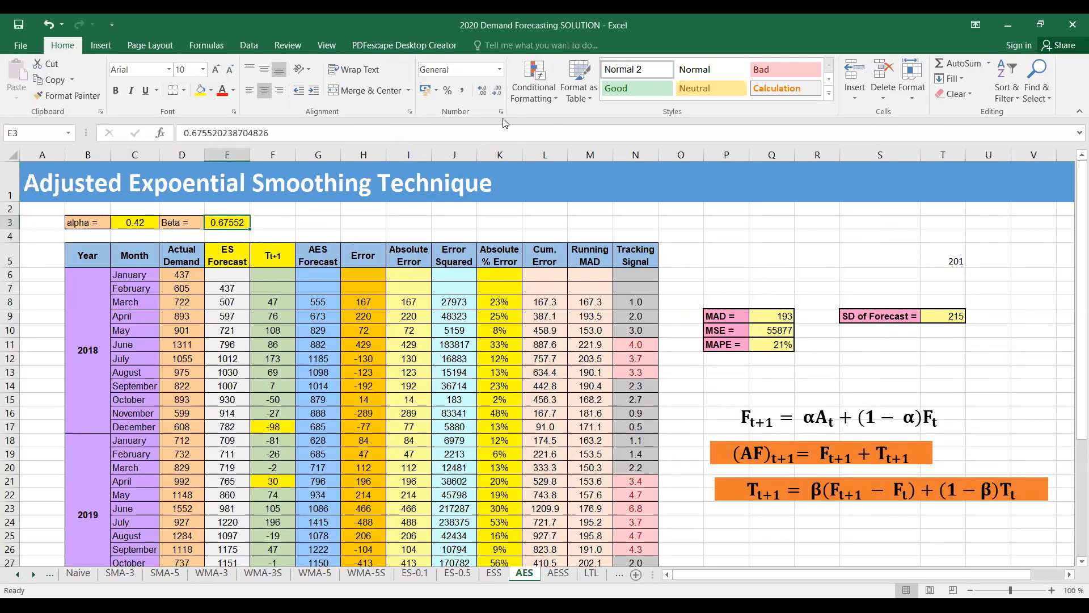
{"action": "left_click", "coordinate": [497, 92]}
{"action": "double_click", "coordinate": [498, 92]}
{"action": "left_click", "coordinate": [497, 92]}
{"action": "key", "text": "alt+Tab"}
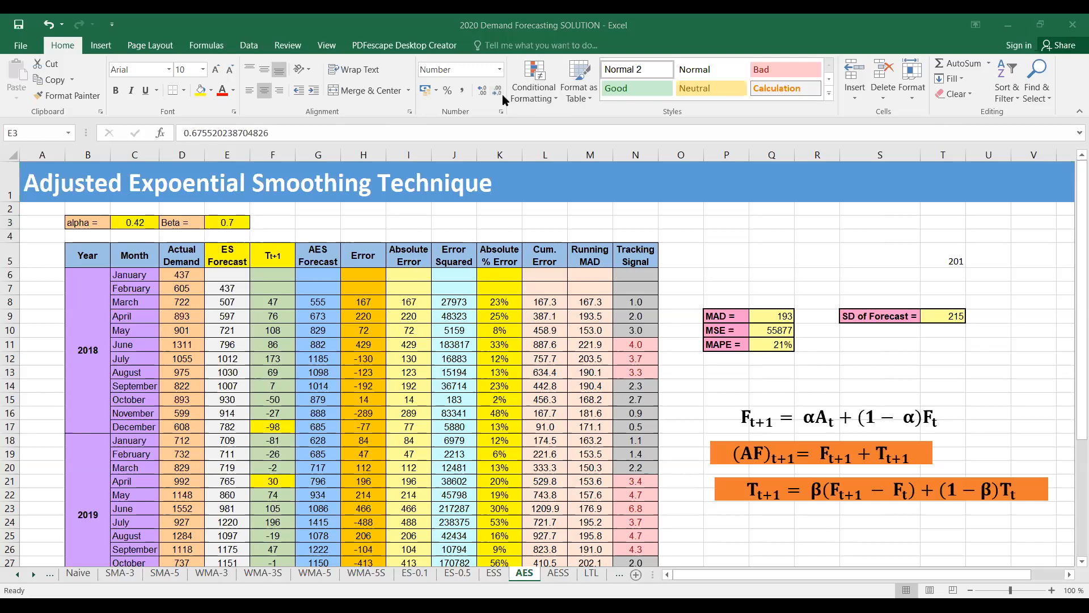
{"action": "left_click", "coordinate": [479, 99]}
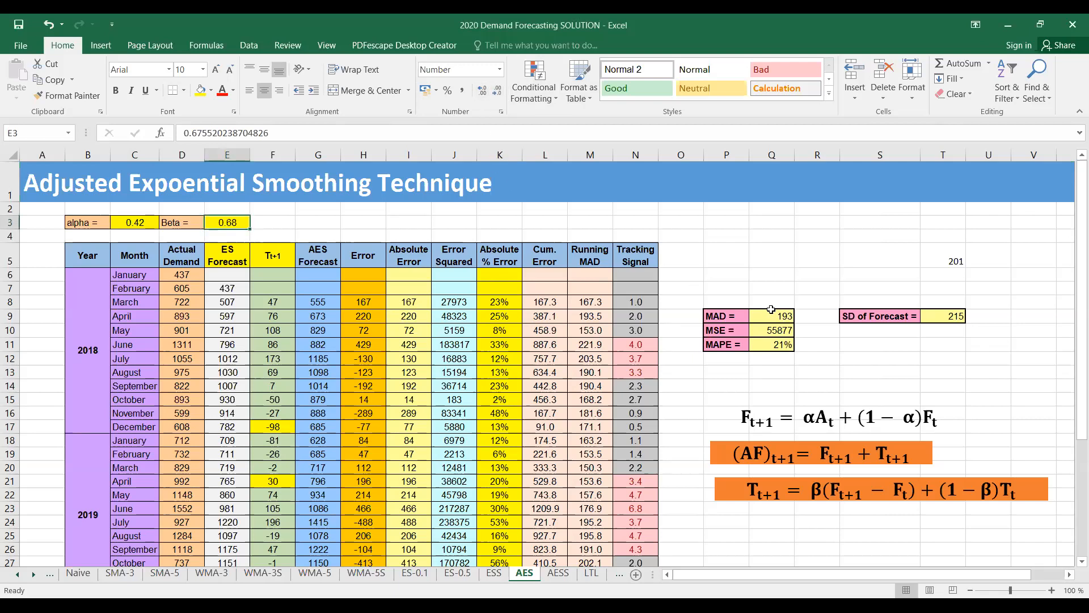
Compare the recorded MAD in T5 with the optimised MAD in Q9 and view the forecasts through January 2020
{"action": "left_click", "coordinate": [954, 255]}
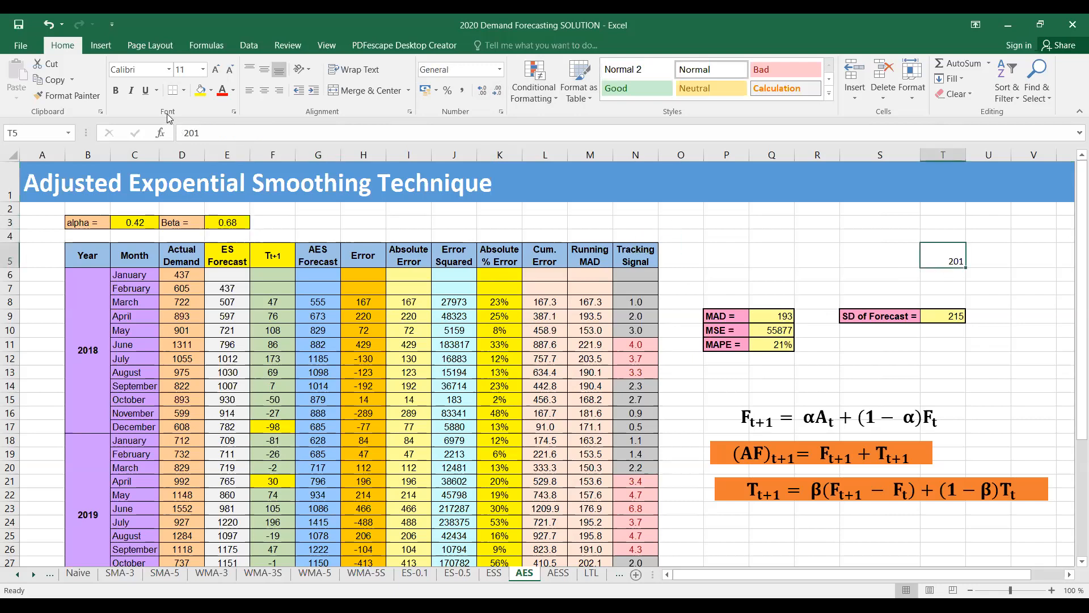
{"action": "left_click", "coordinate": [789, 316]}
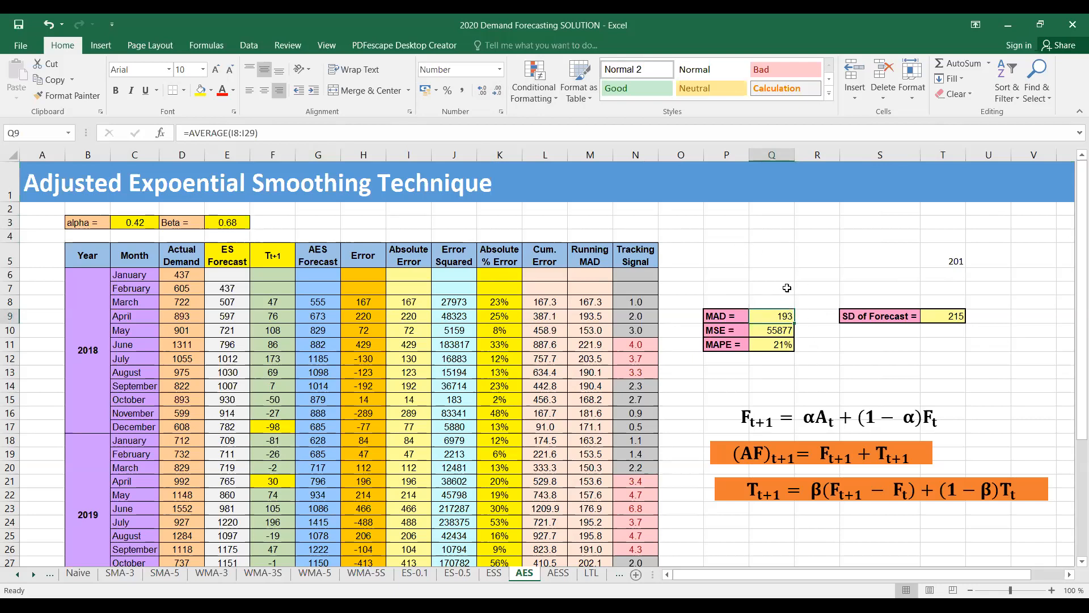
{"action": "scroll", "coordinate": [727, 306], "scroll_direction": "down", "scroll_amount": 3}
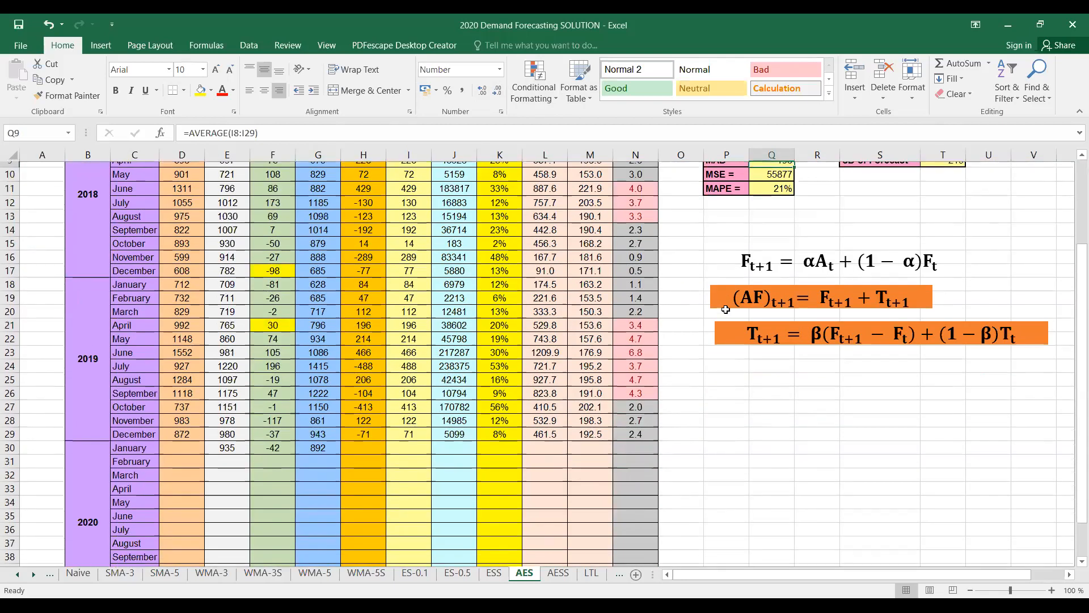
{"action": "scroll", "coordinate": [728, 309], "scroll_direction": "up", "scroll_amount": 2}
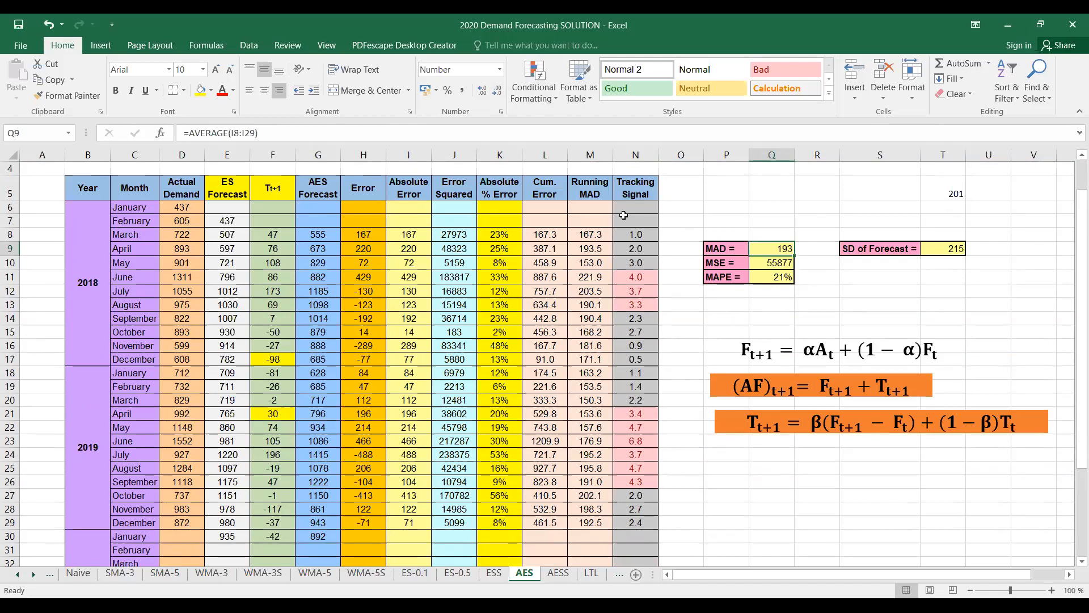
Examine the forecast errors in column H and the red-highlighted tracking signals for mid-2018 and April to August 2019
{"action": "left_click", "coordinate": [365, 304]}
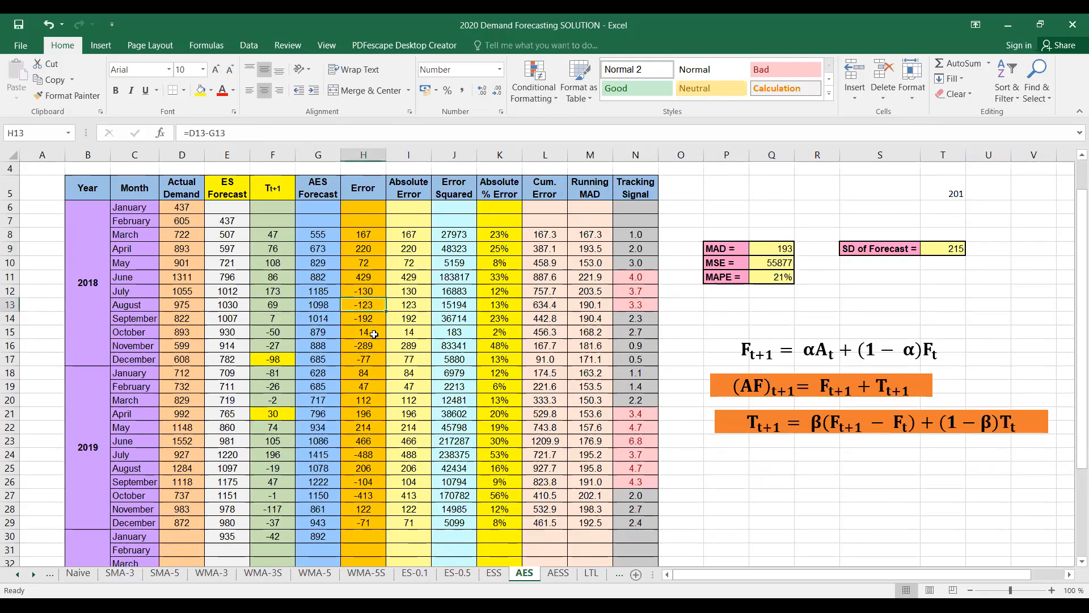
{"action": "left_click", "coordinate": [359, 483]}
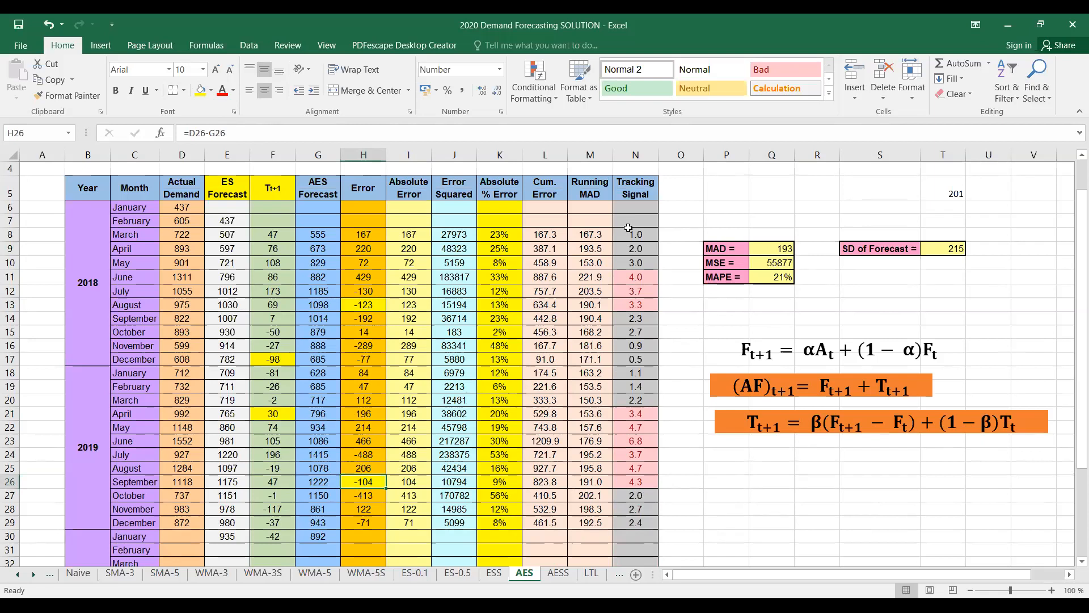
{"action": "left_click", "coordinate": [640, 281]}
{"action": "left_click", "coordinate": [642, 291]}
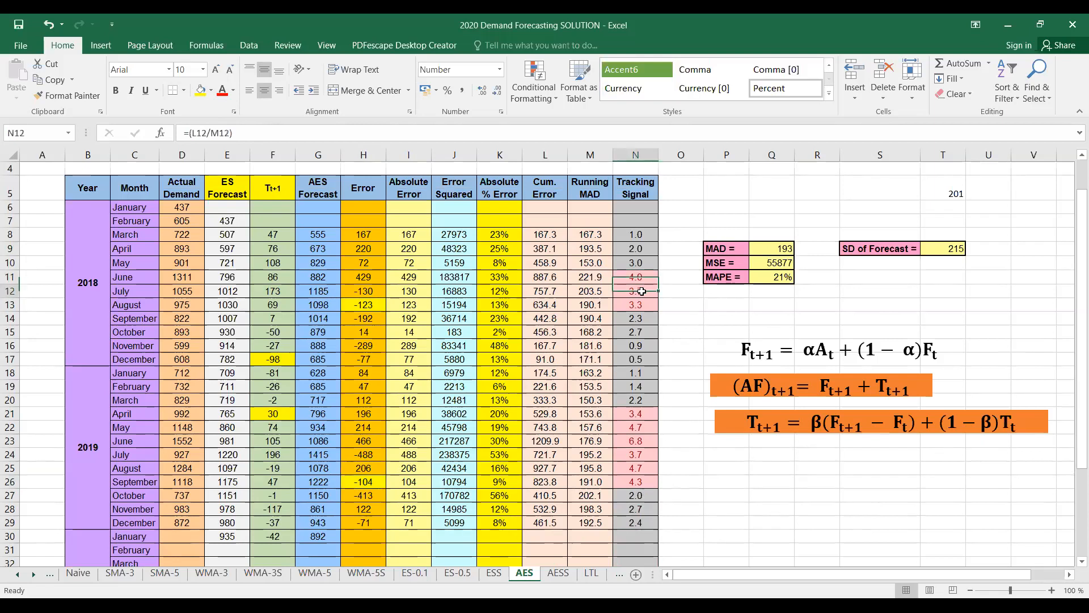
{"action": "left_click", "coordinate": [643, 305]}
{"action": "left_click", "coordinate": [631, 409]}
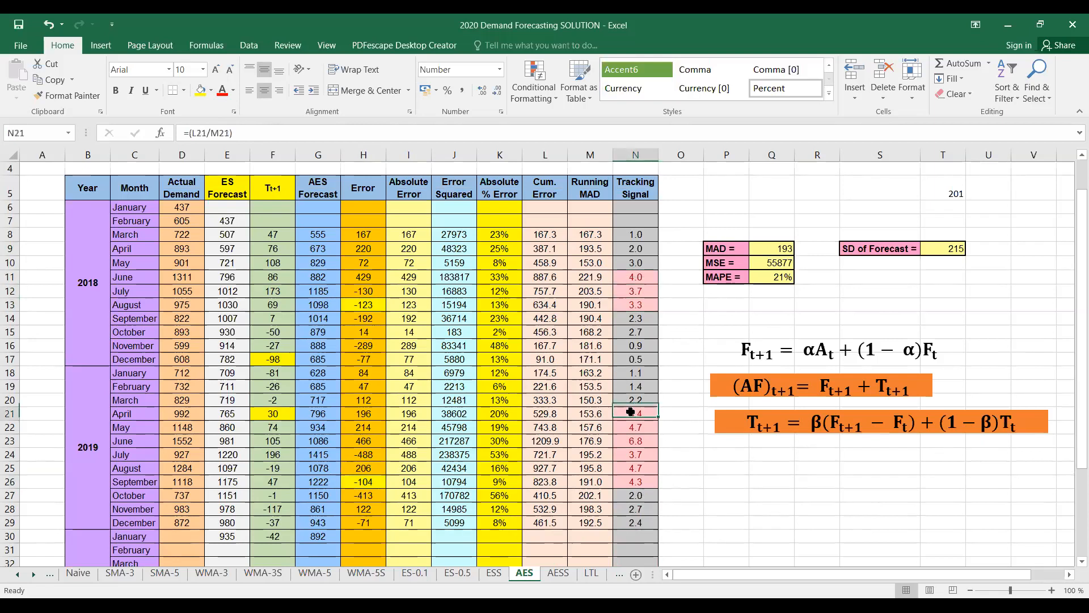
{"action": "left_click", "coordinate": [631, 427]}
{"action": "left_click", "coordinate": [631, 440]}
{"action": "left_click", "coordinate": [632, 455]}
{"action": "left_click", "coordinate": [635, 466]}
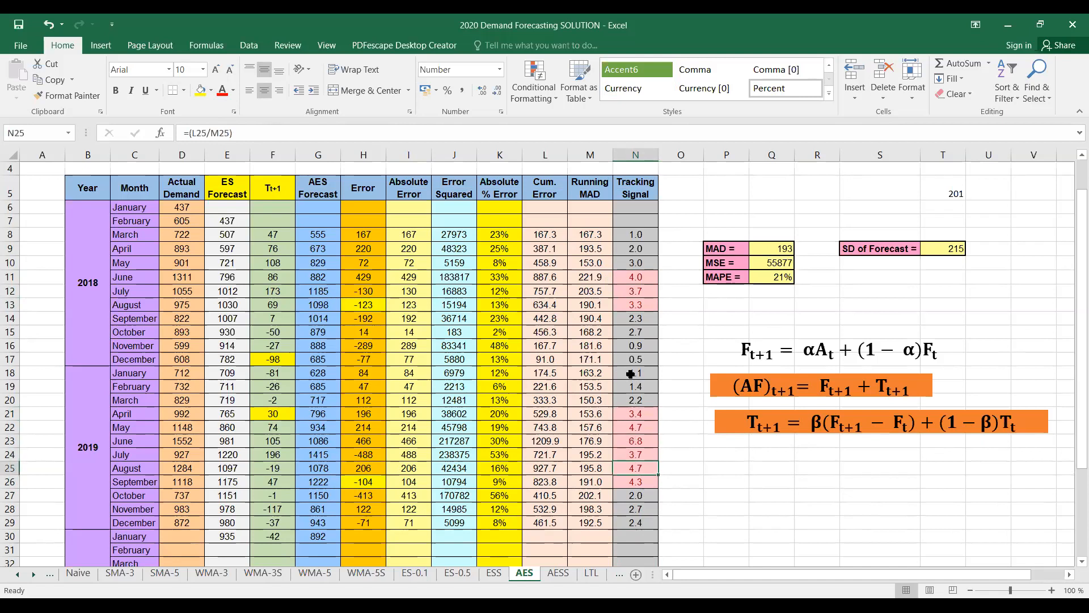